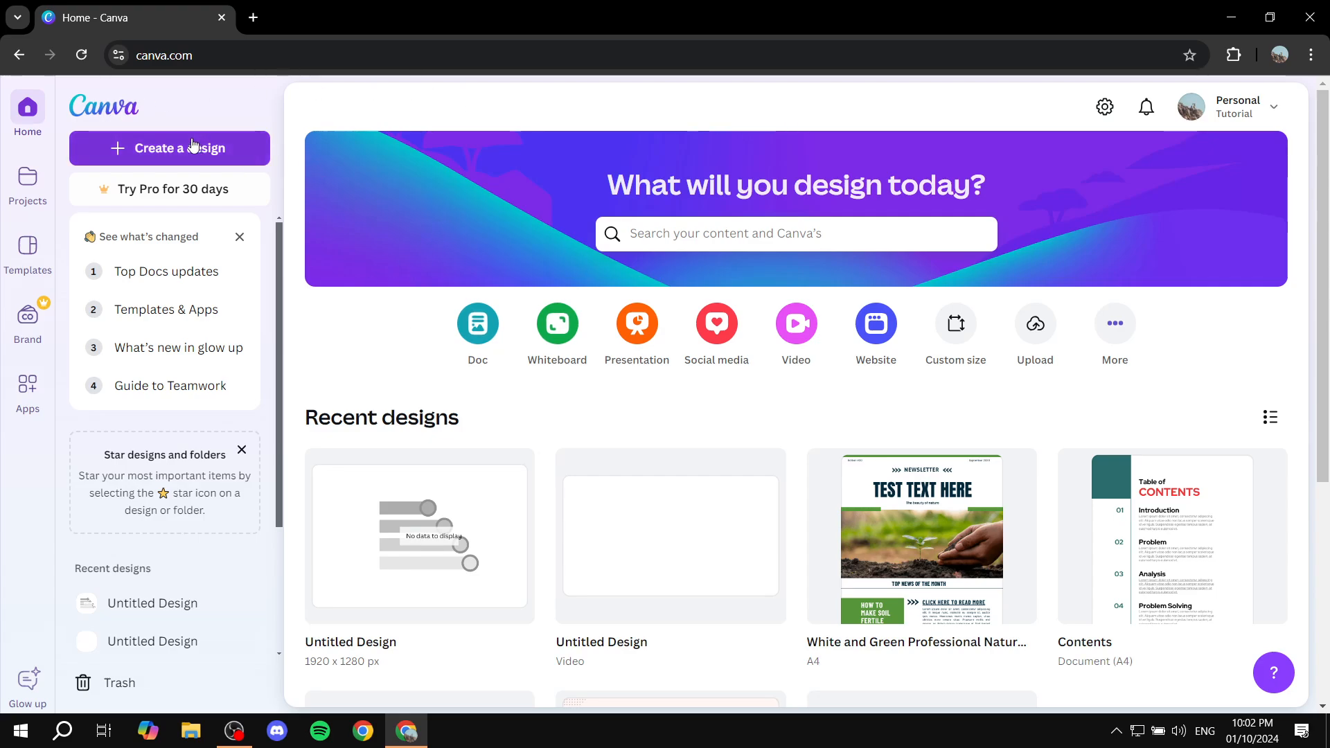
- Start a new video design from the home page
left_click(170, 148)
left_click(960, 101)
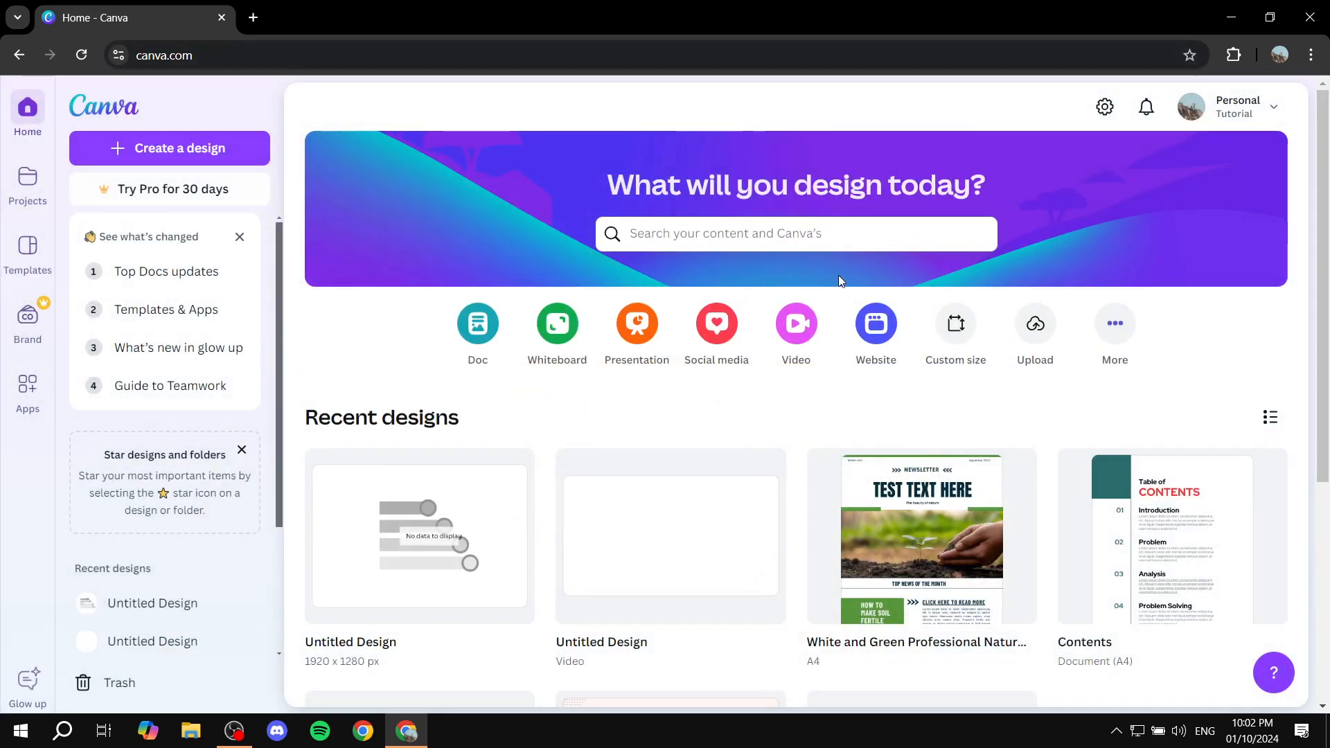
left_click(803, 336)
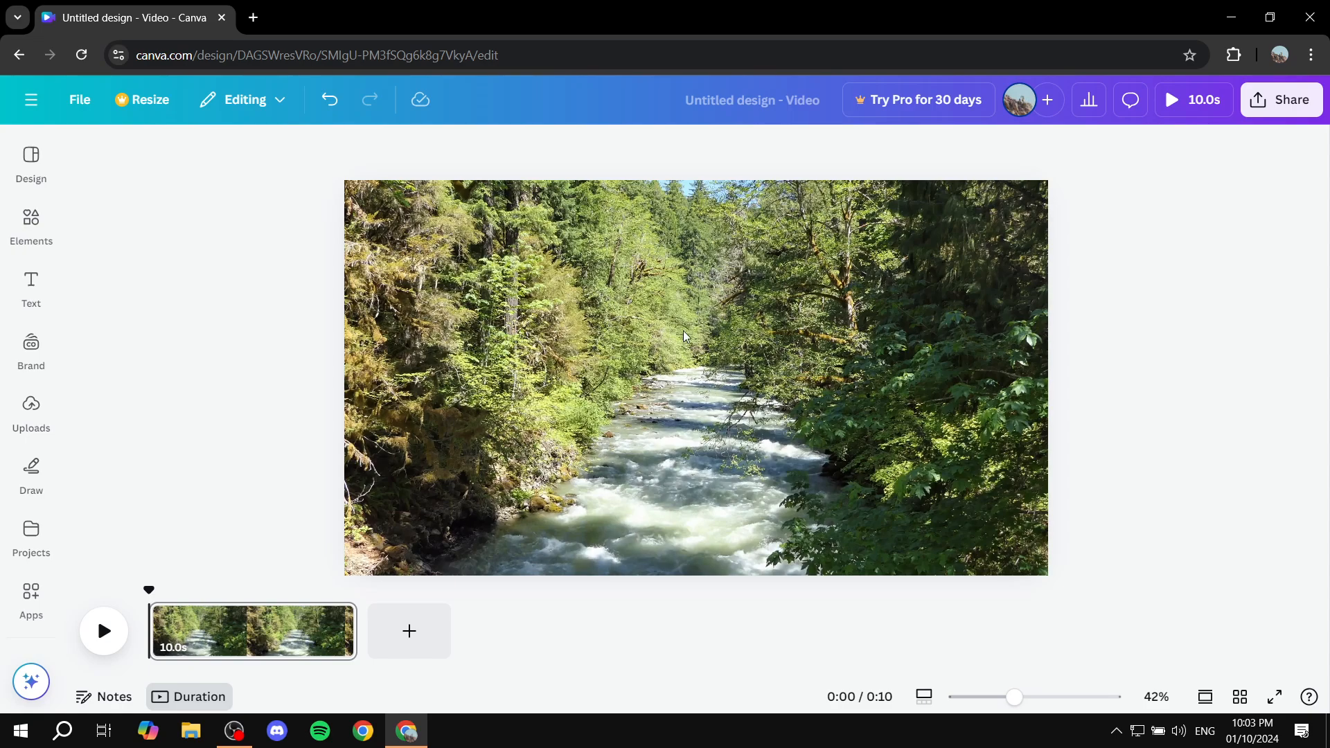
- Scrub the river clip back to its start and check the desktop for the audio file Transcribe this.mp3
left_click(651, 383)
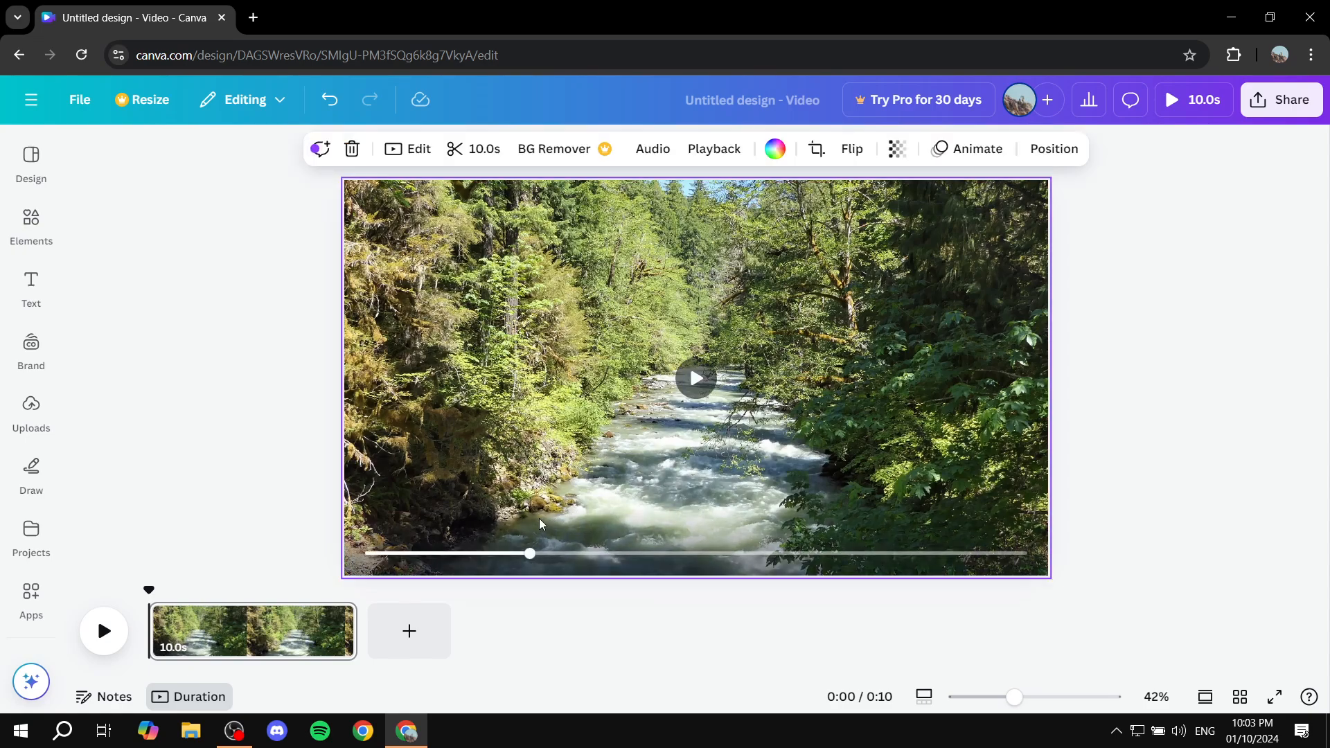
left_click_drag(530, 553, 362, 560)
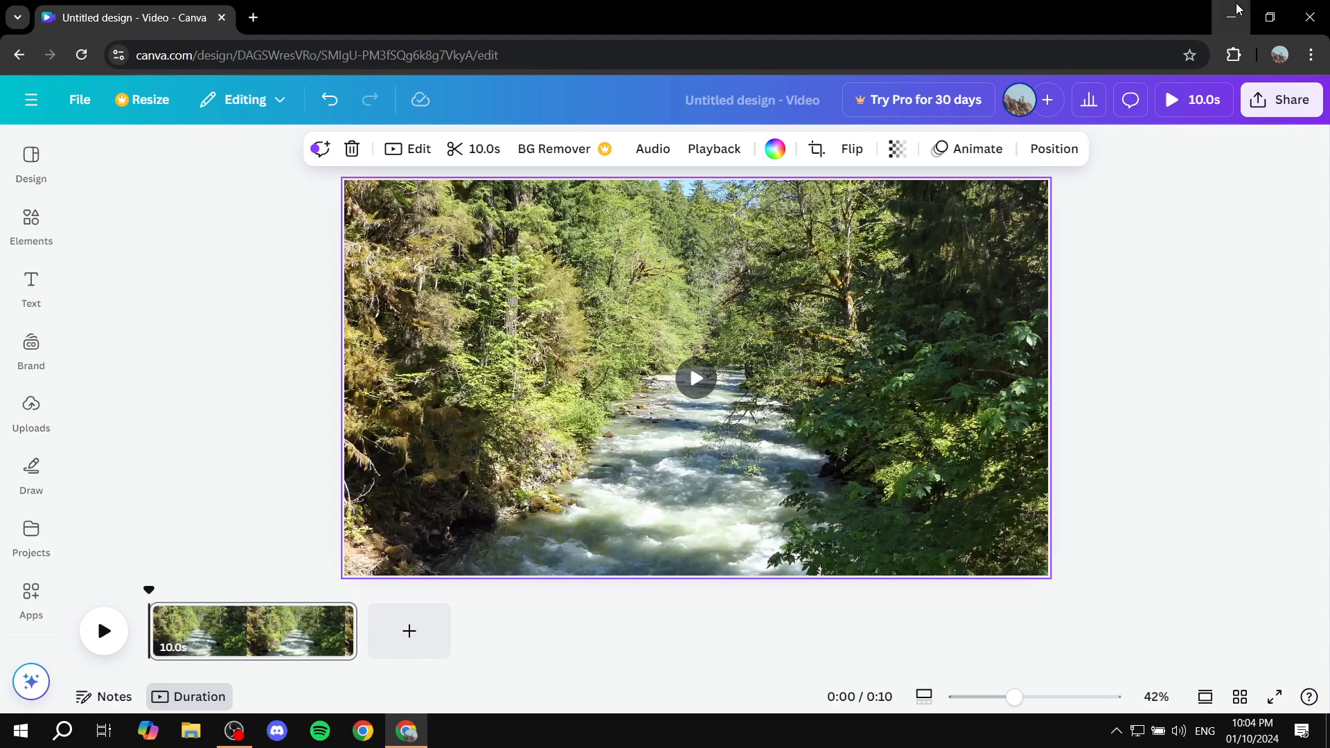
left_click(1232, 15)
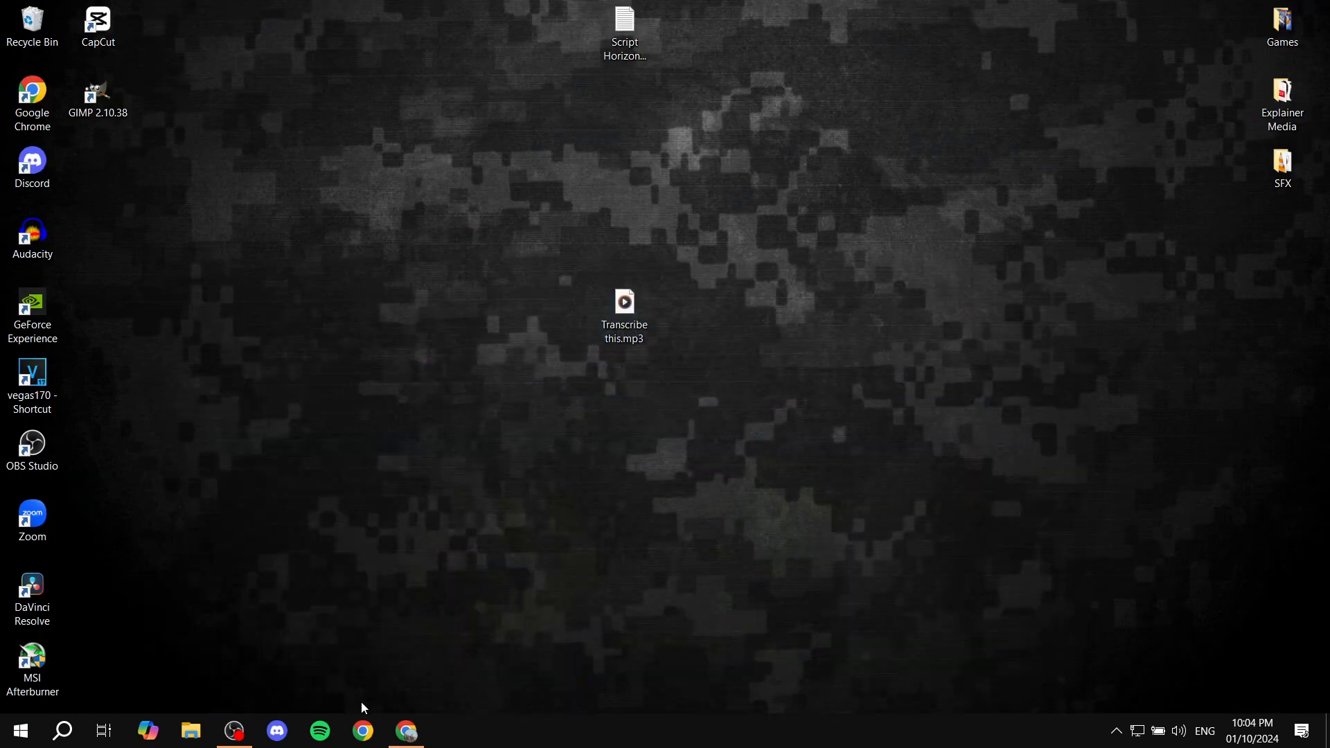
left_click(407, 731)
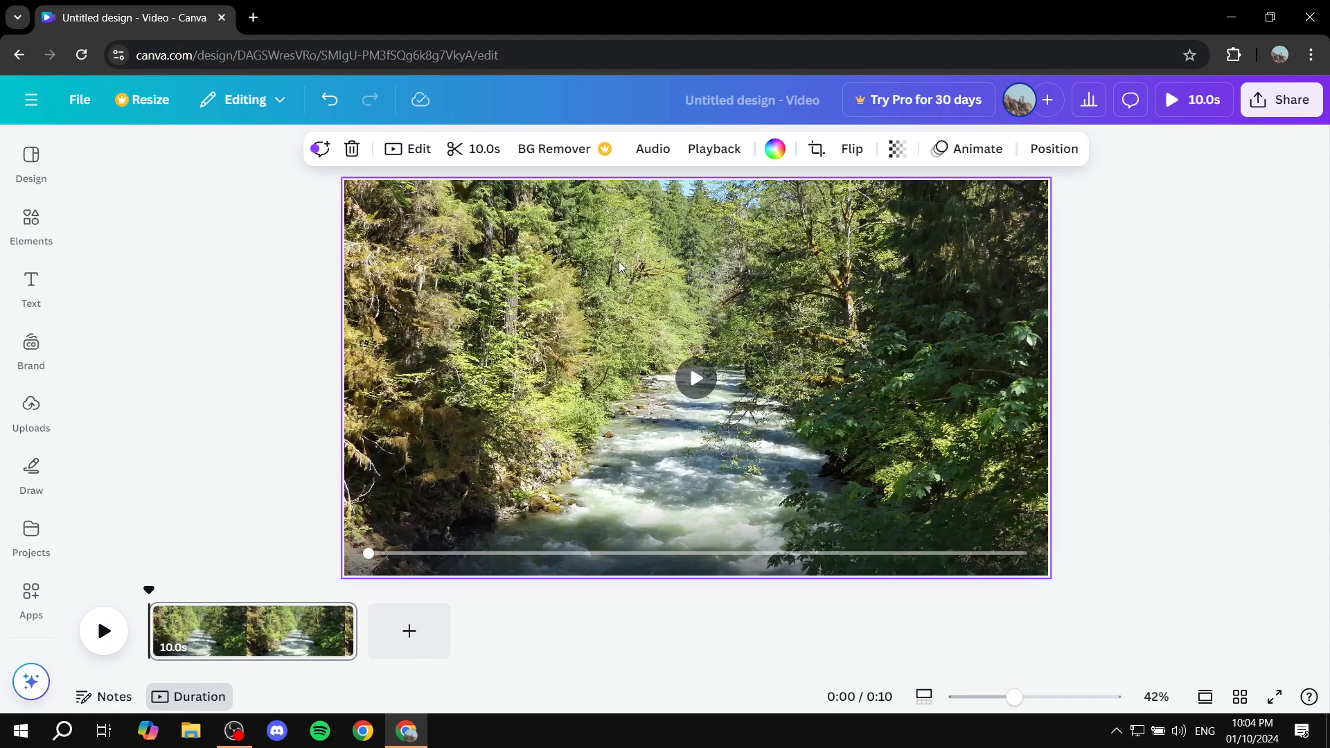
left_click(166, 471)
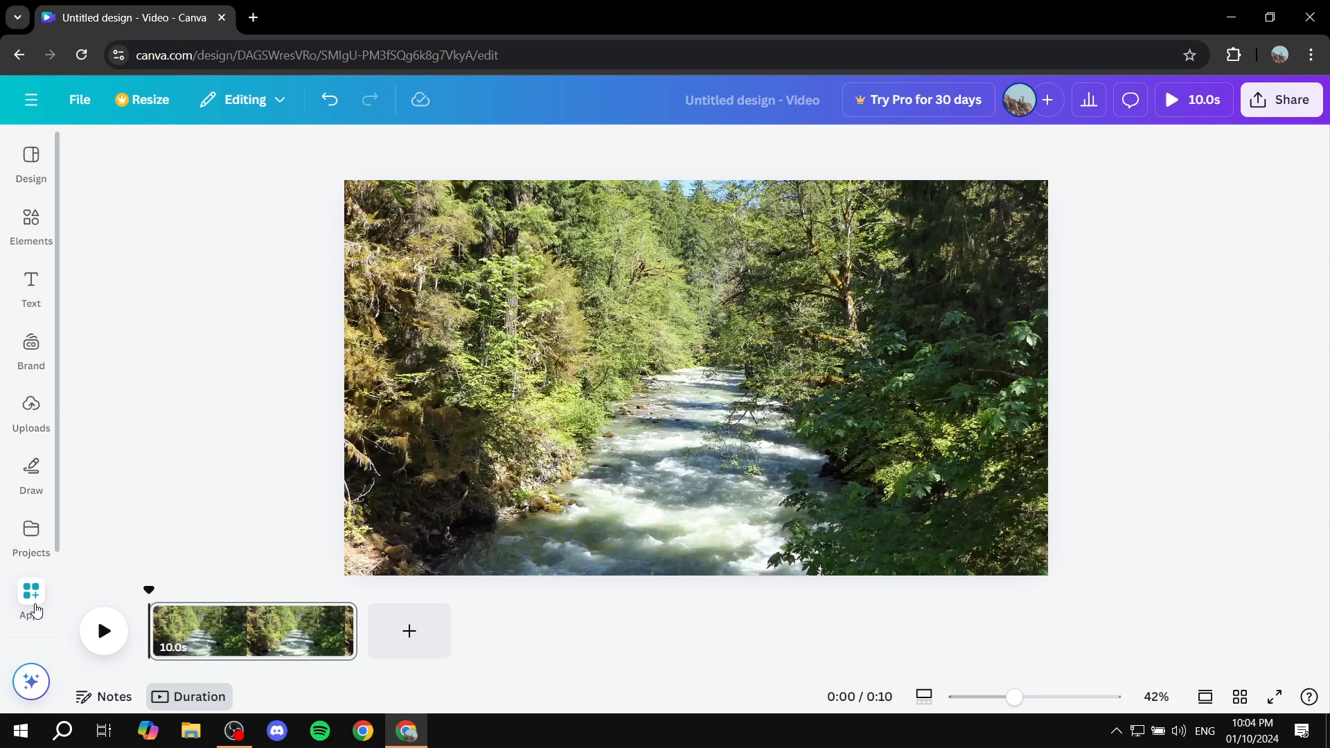
- Search the Canva apps for Transcribe Audio and open that app in the design
left_click(38, 606)
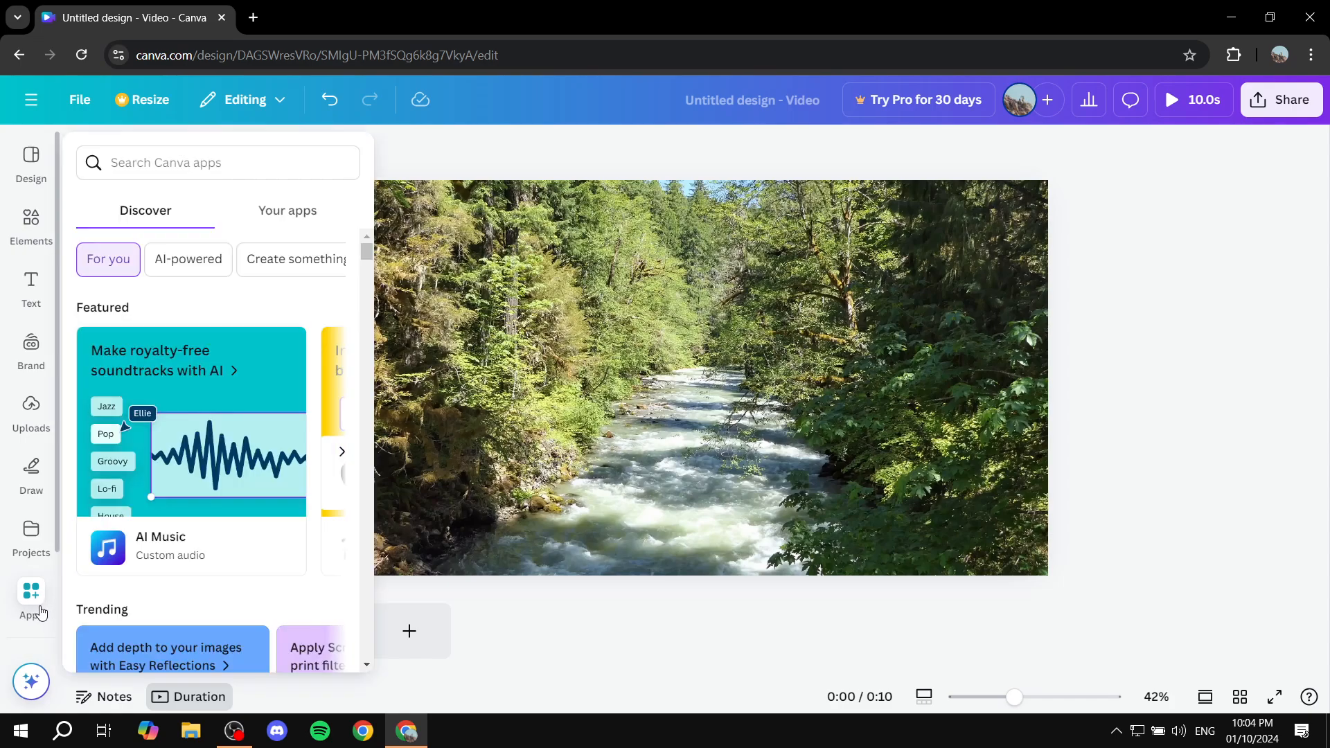
left_click(172, 164)
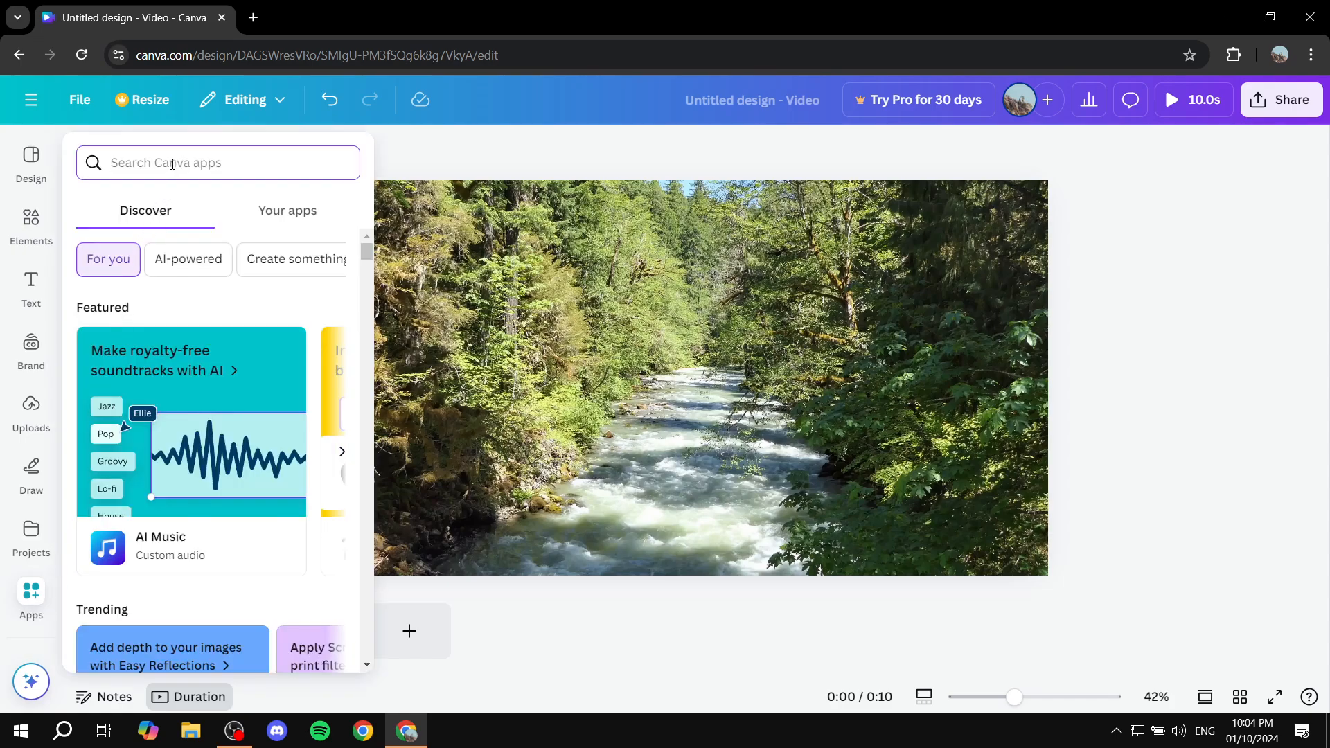
type("Transc")
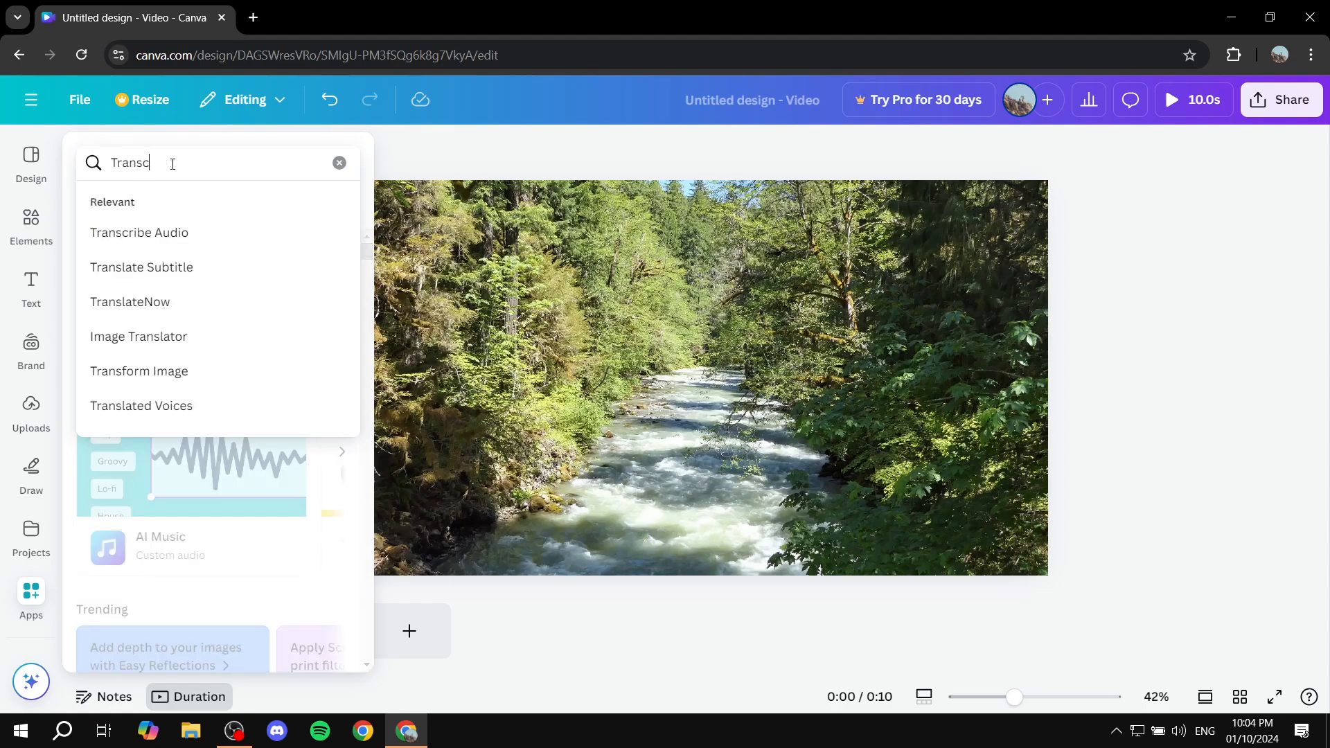
type("ribee")
left_click(185, 237)
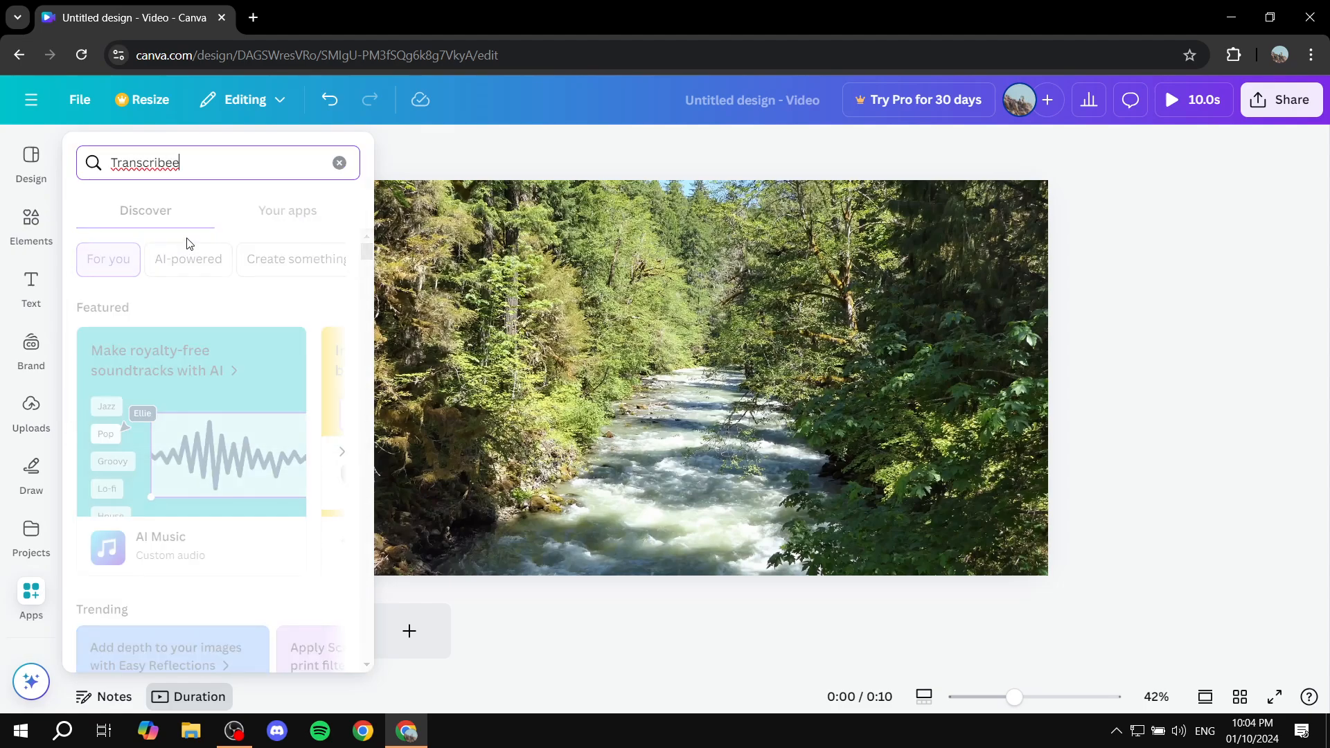
left_click(189, 167)
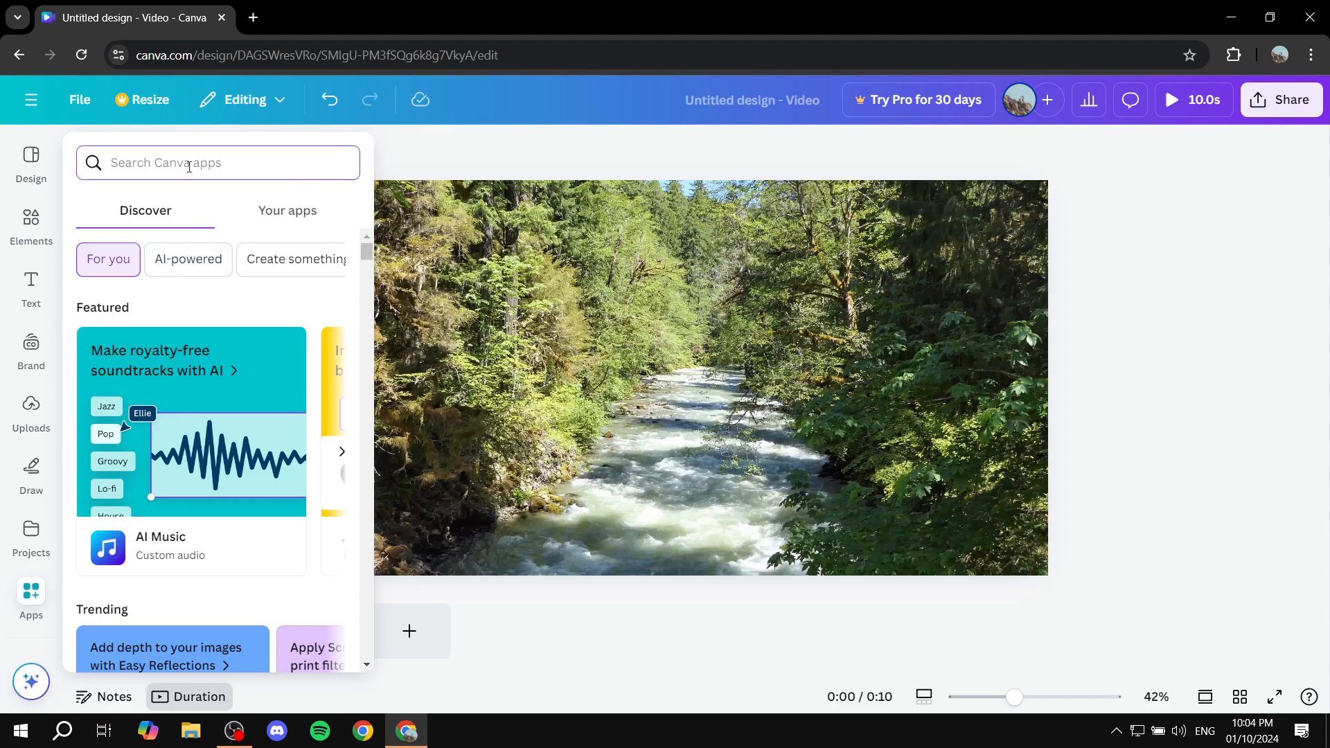
type("Trans")
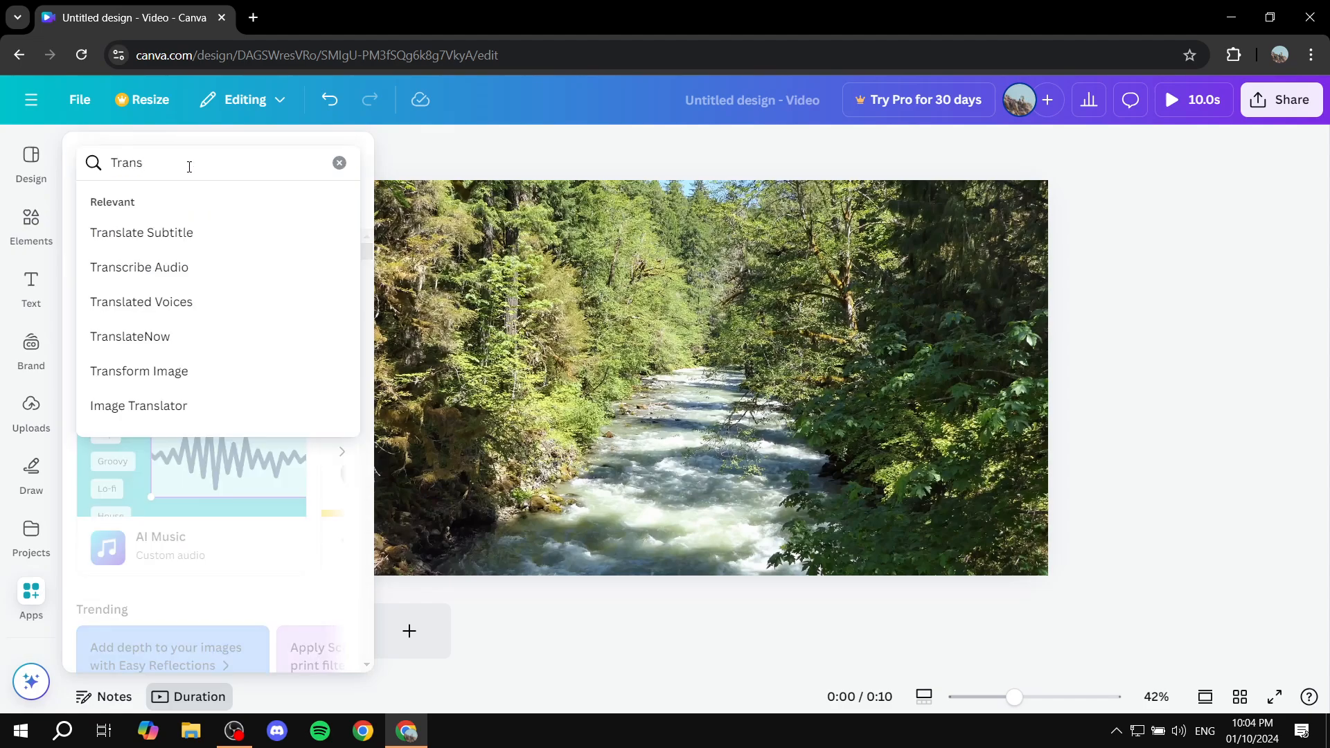
type("cr")
left_click(138, 267)
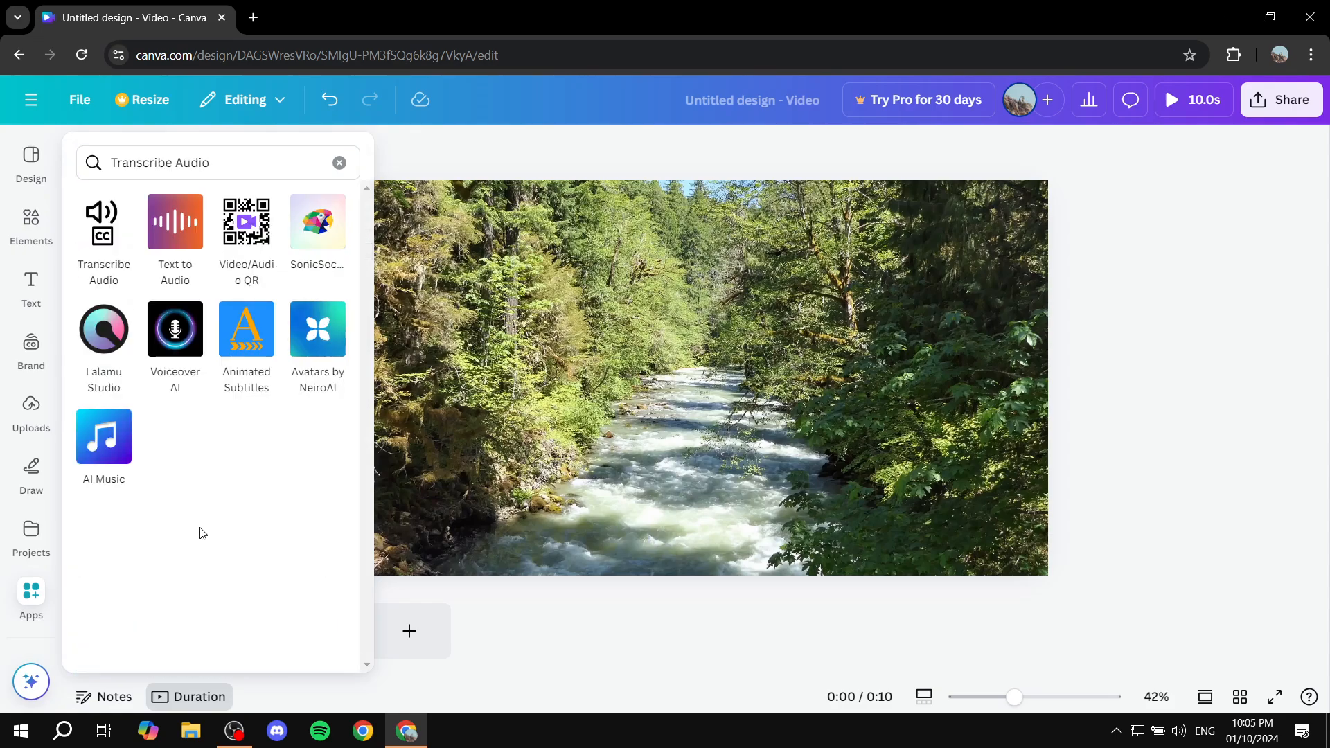
left_click(109, 237)
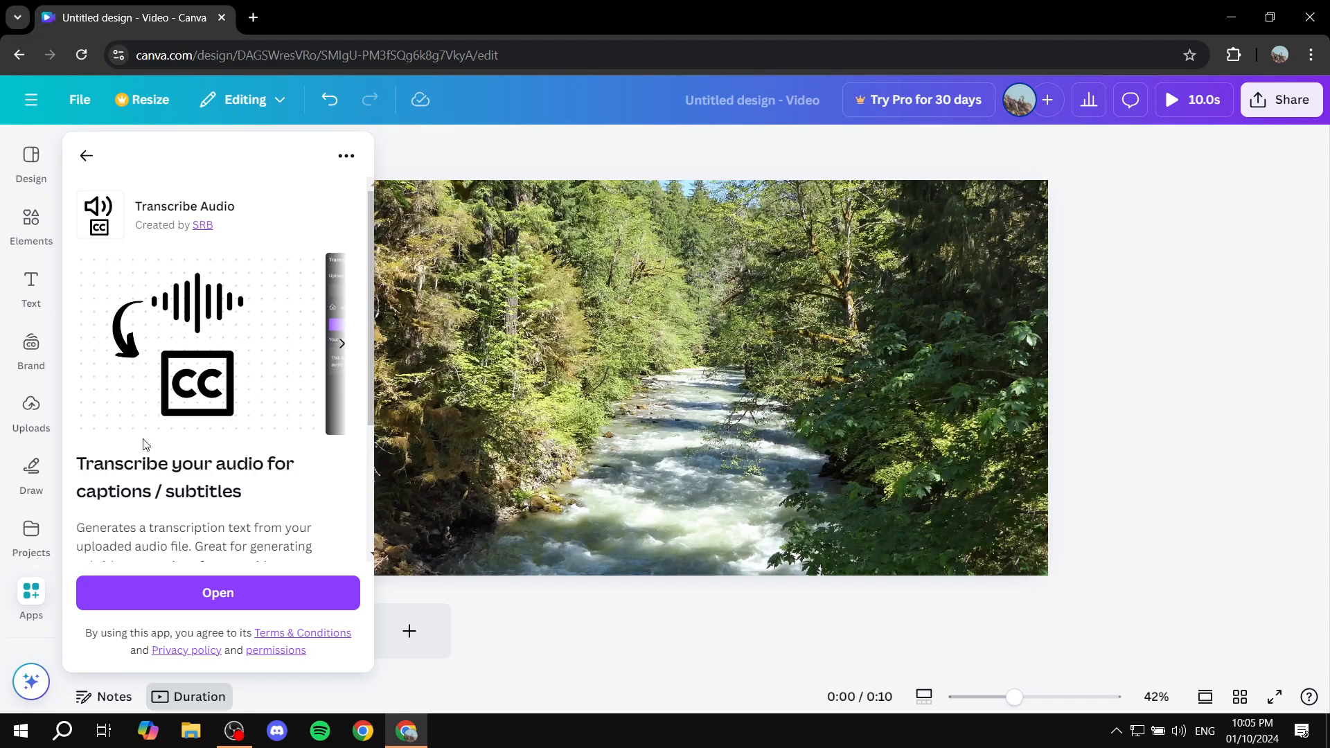
left_click(242, 600)
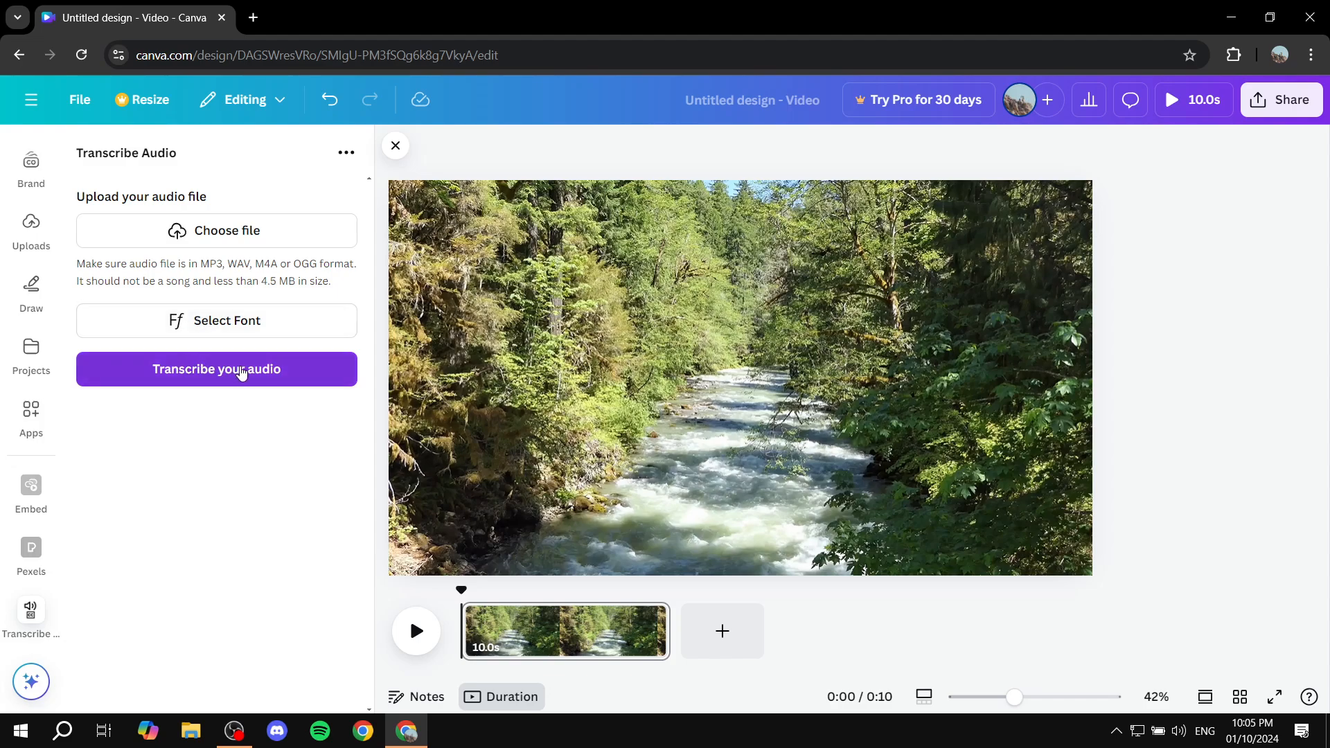
- Set the transcription font to Playwrite US Trad from the Handwriting fonts
left_click(228, 326)
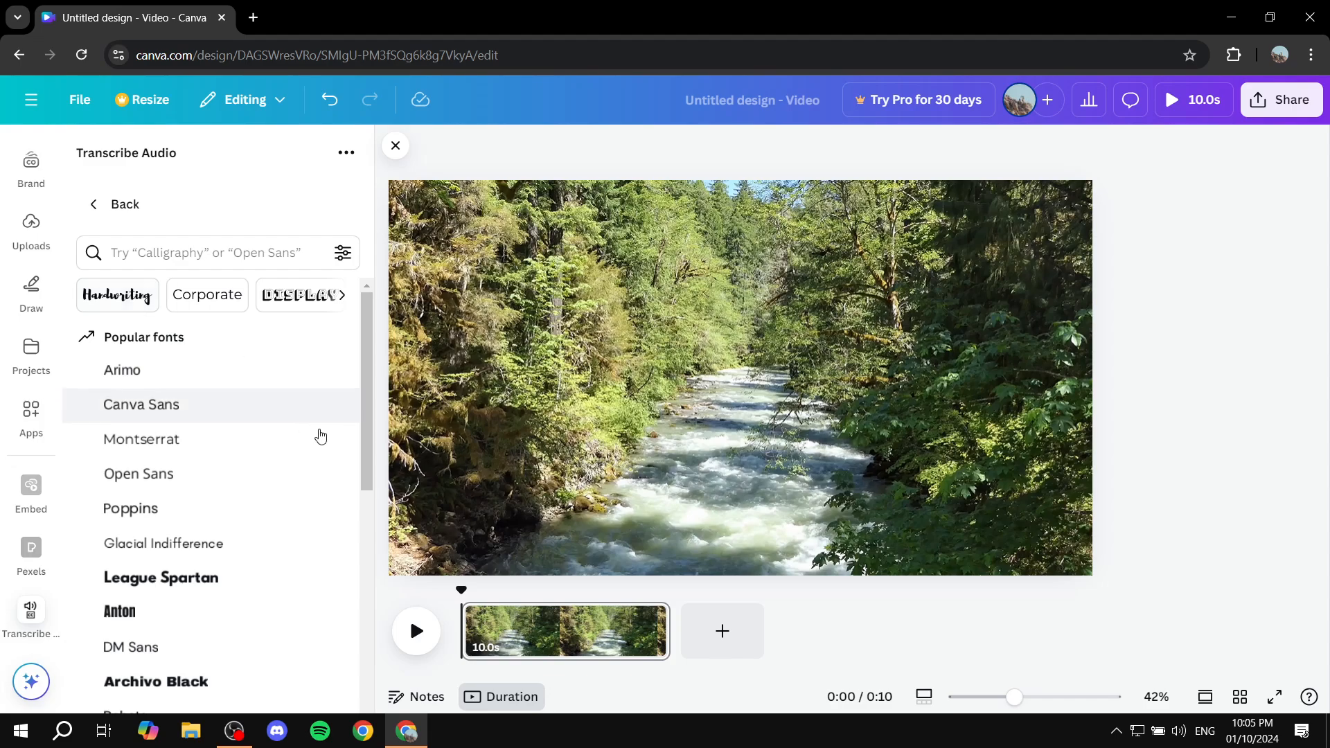
left_click(117, 294)
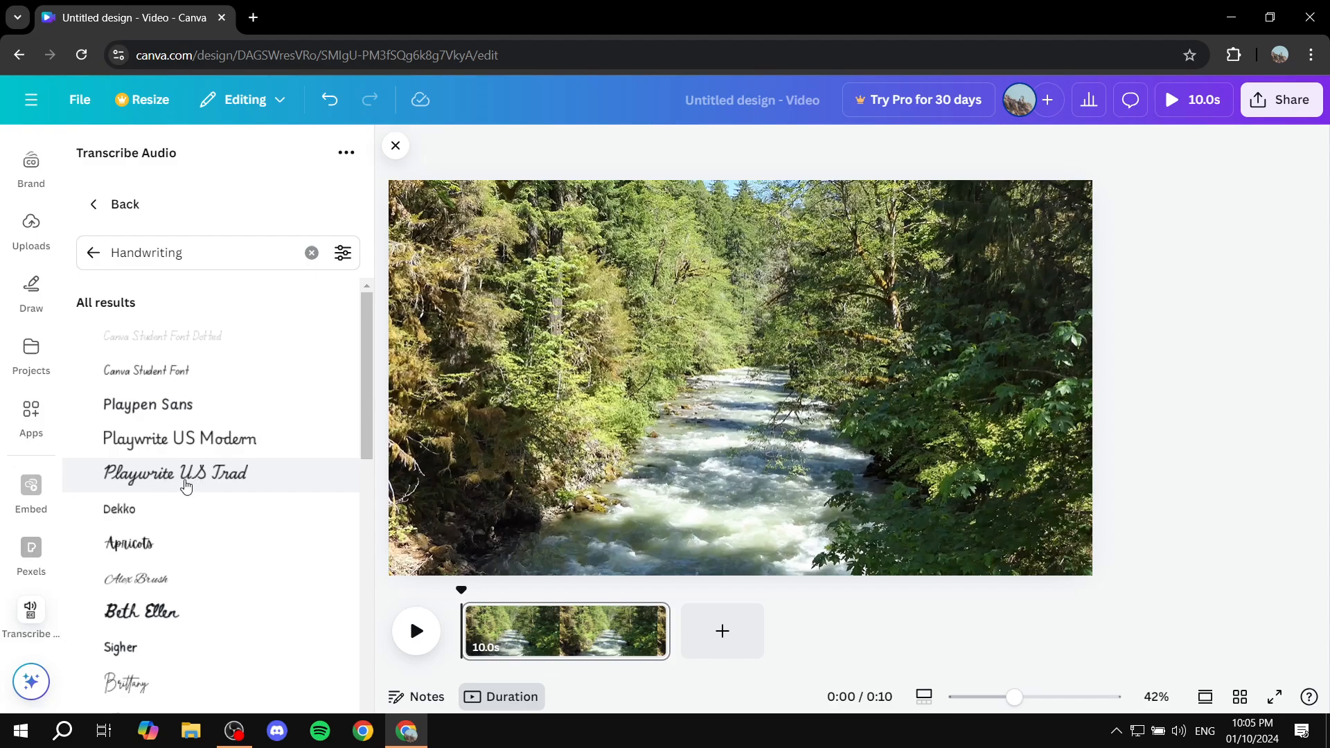
left_click(198, 485)
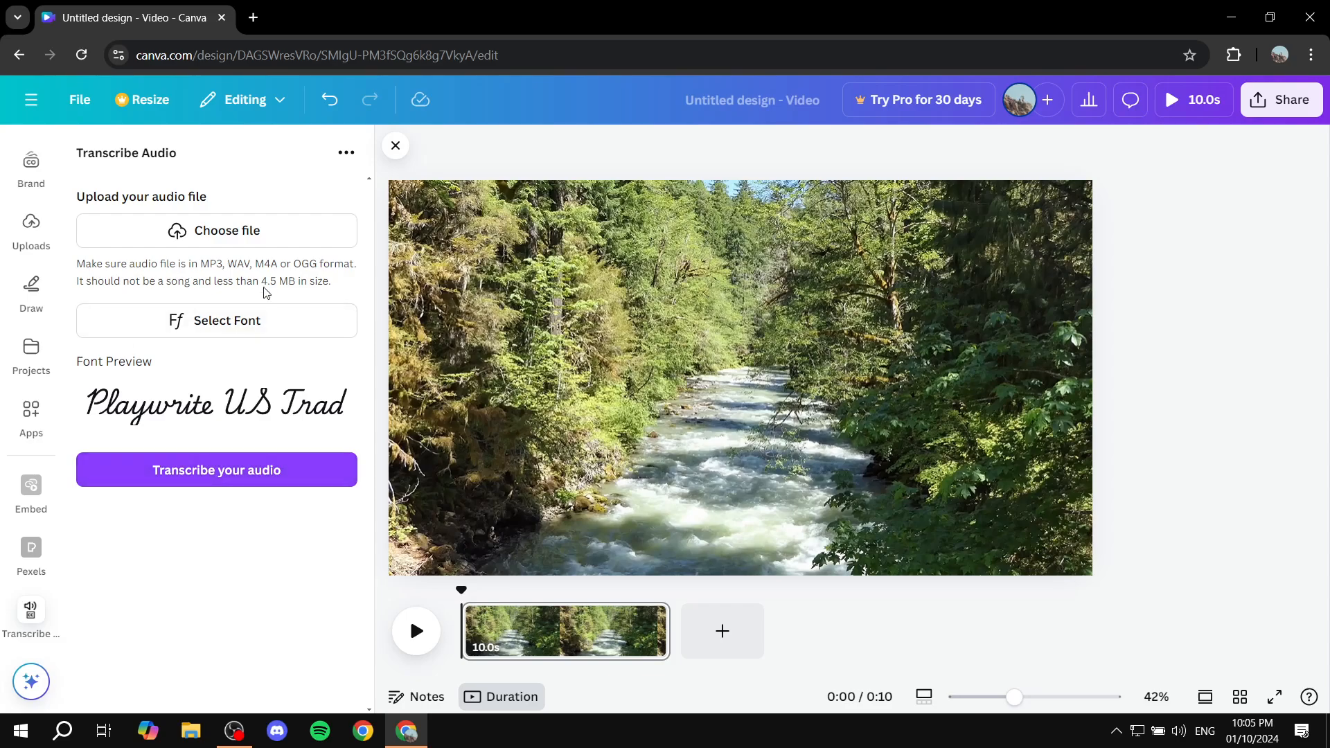
- Upload Transcribe this.mp3 from the Desktop folder and generate its transcription
left_click(216, 481)
left_click(214, 282)
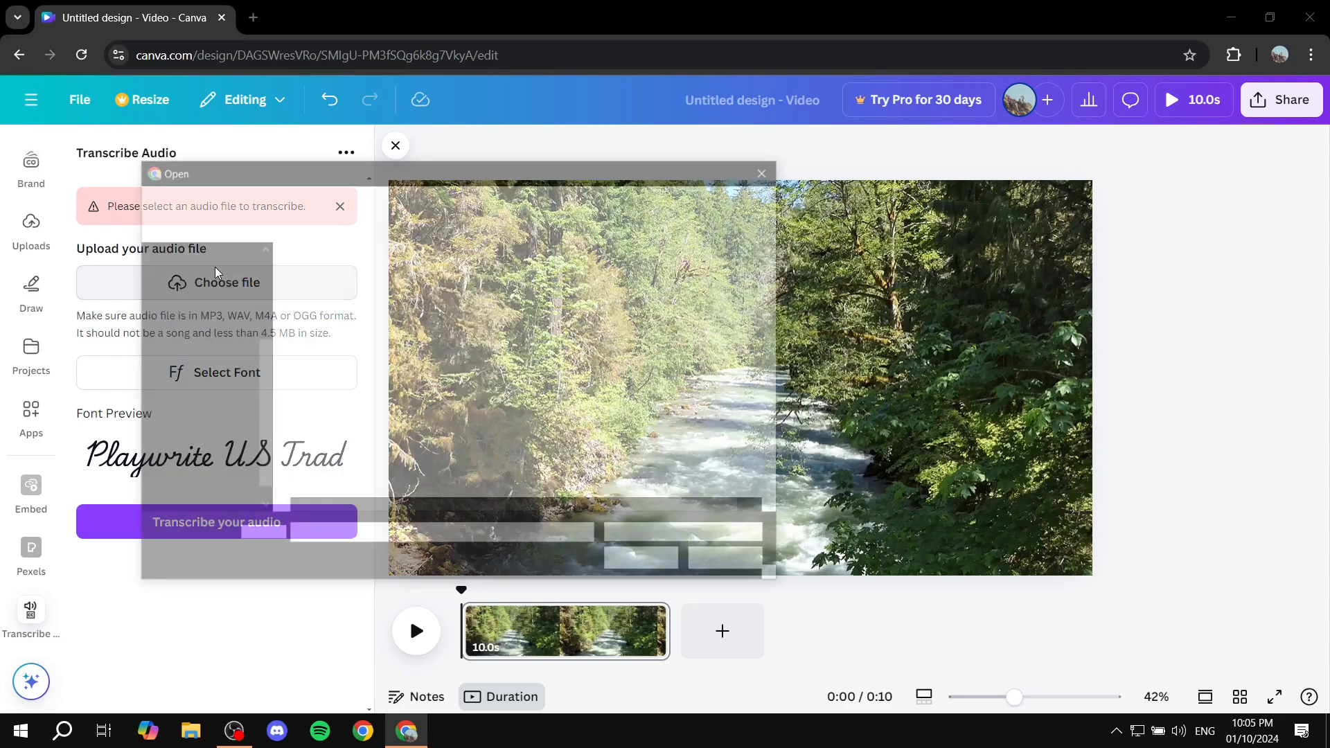
left_click(331, 198)
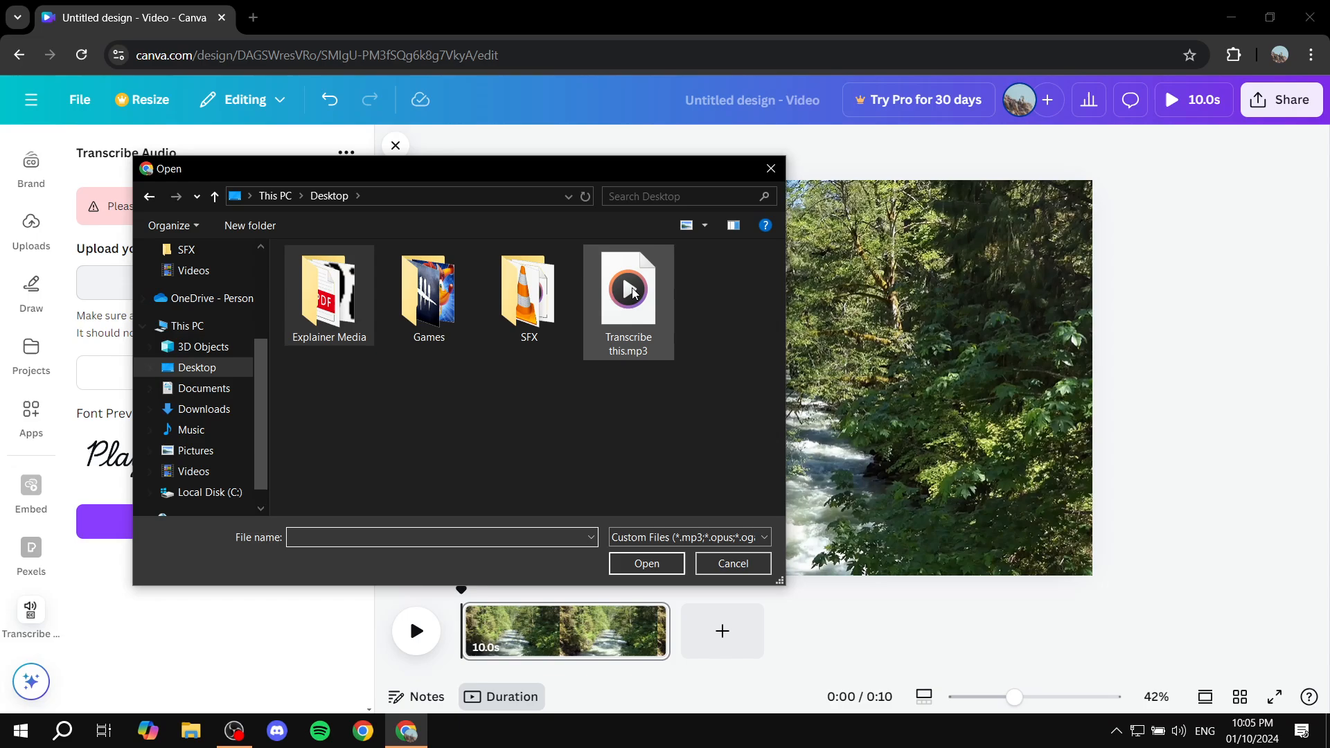
double_click(665, 357)
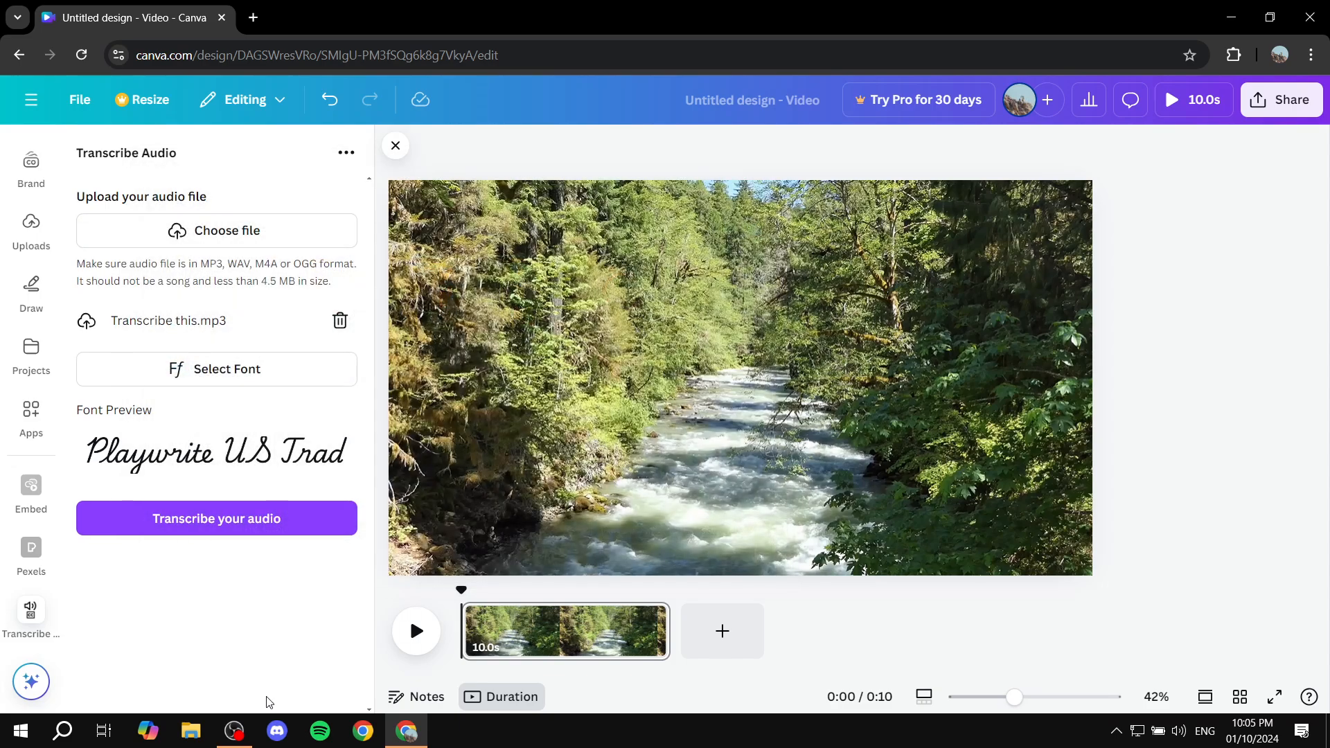
left_click(232, 528)
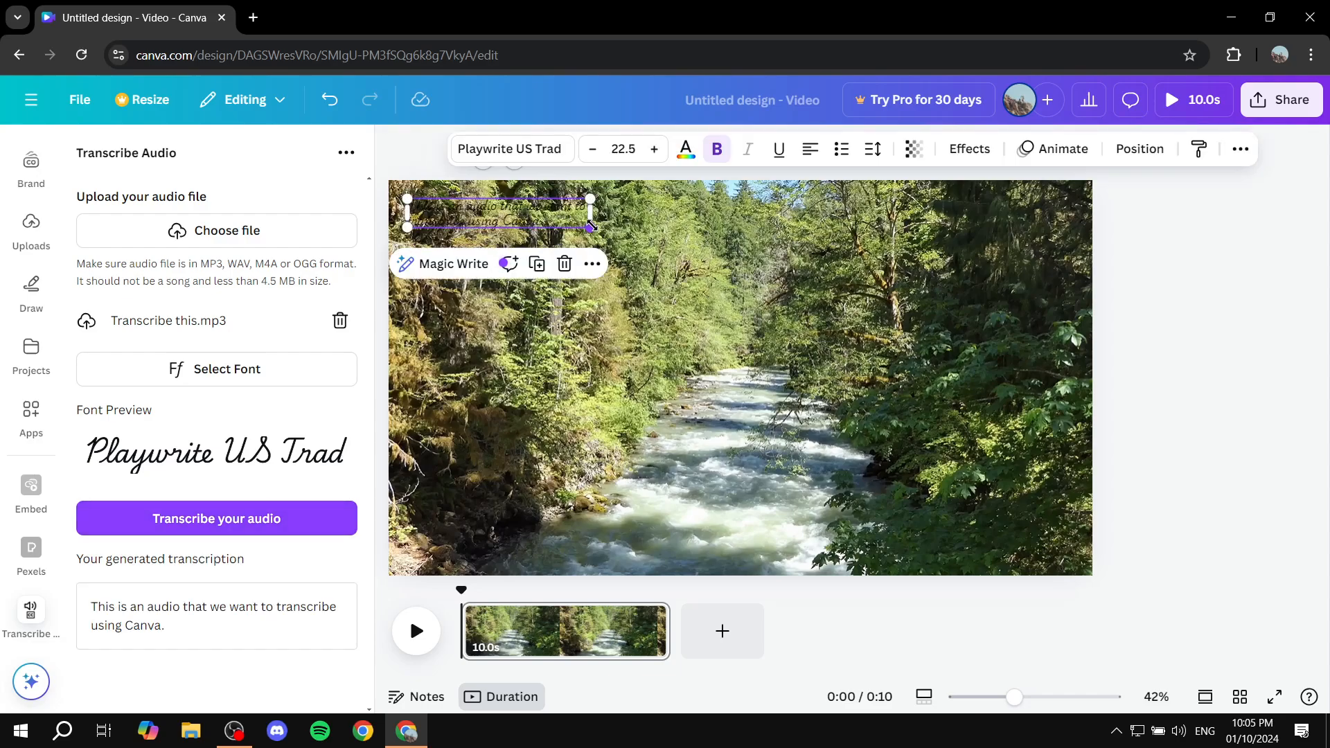
- Enlarge the transcription text on the video to about size 68 and move it lower, toward the frame's centre
left_click_drag(590, 226, 966, 415)
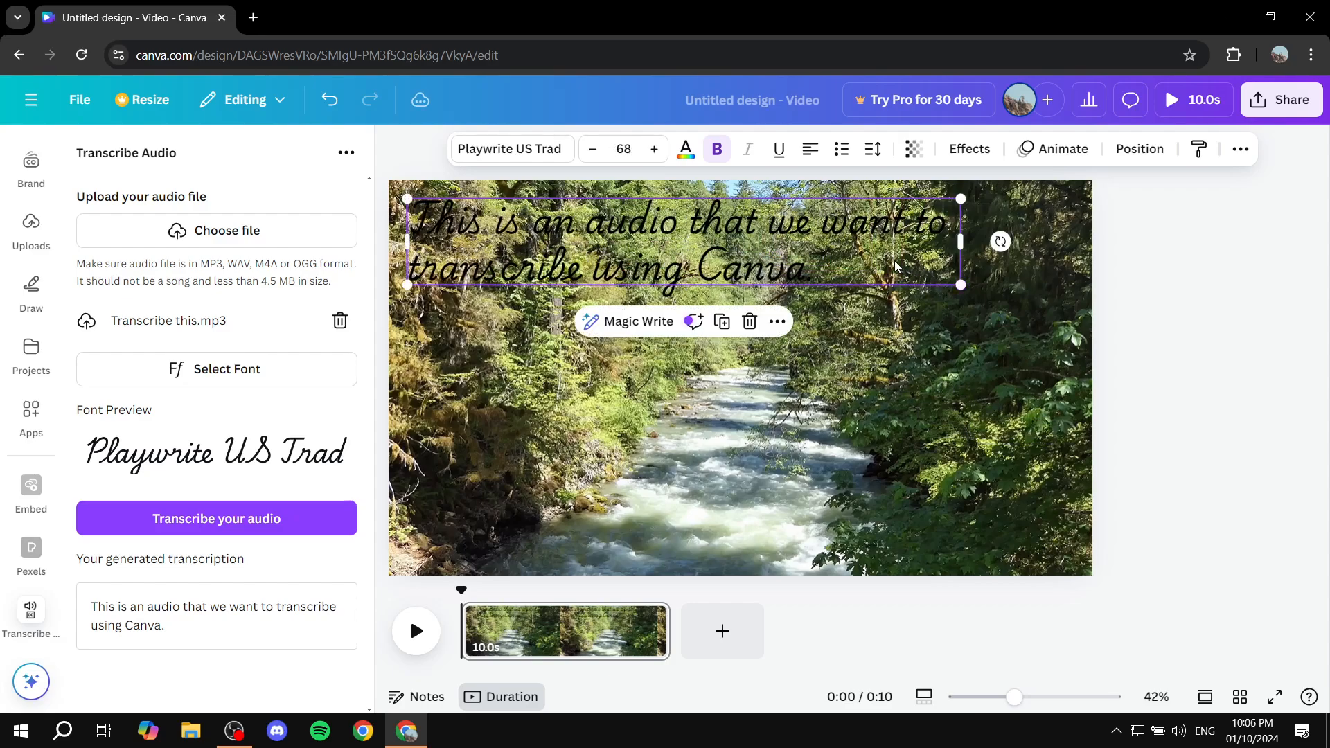
left_click_drag(895, 266, 916, 358)
- Colour the whole transcription text with the green from the Brand Kit palette
double_click(916, 358)
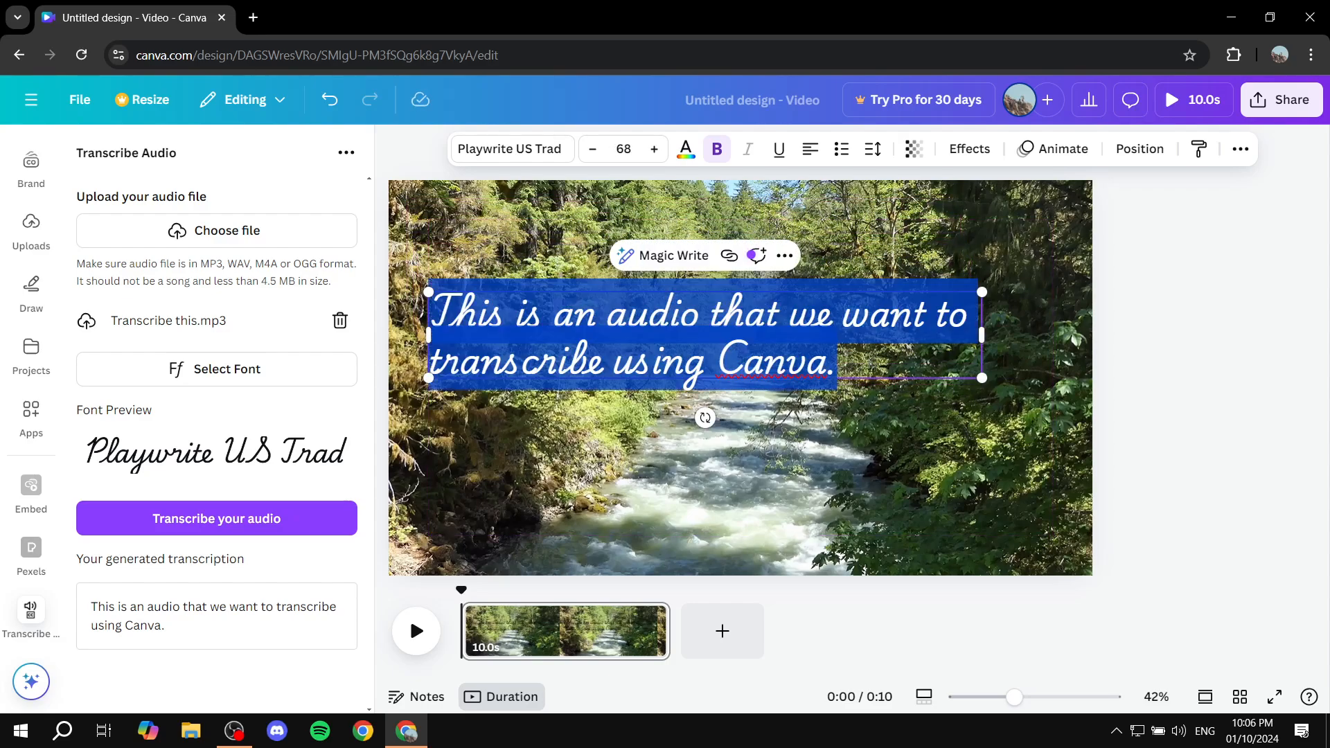
left_click(685, 148)
left_click(97, 406)
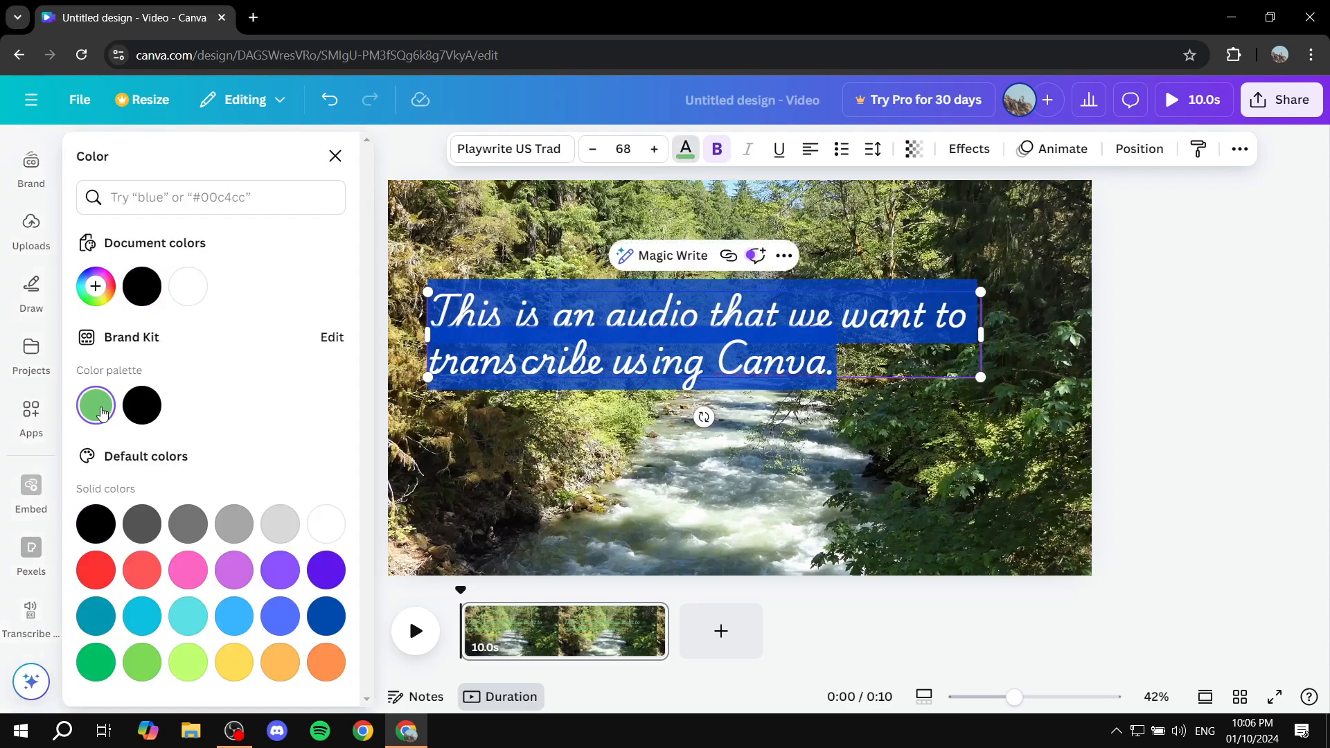
left_click(540, 425)
- Change the colour of the whole transcription text to light turquoise from the default solid colours
left_click(774, 328)
double_click(847, 345)
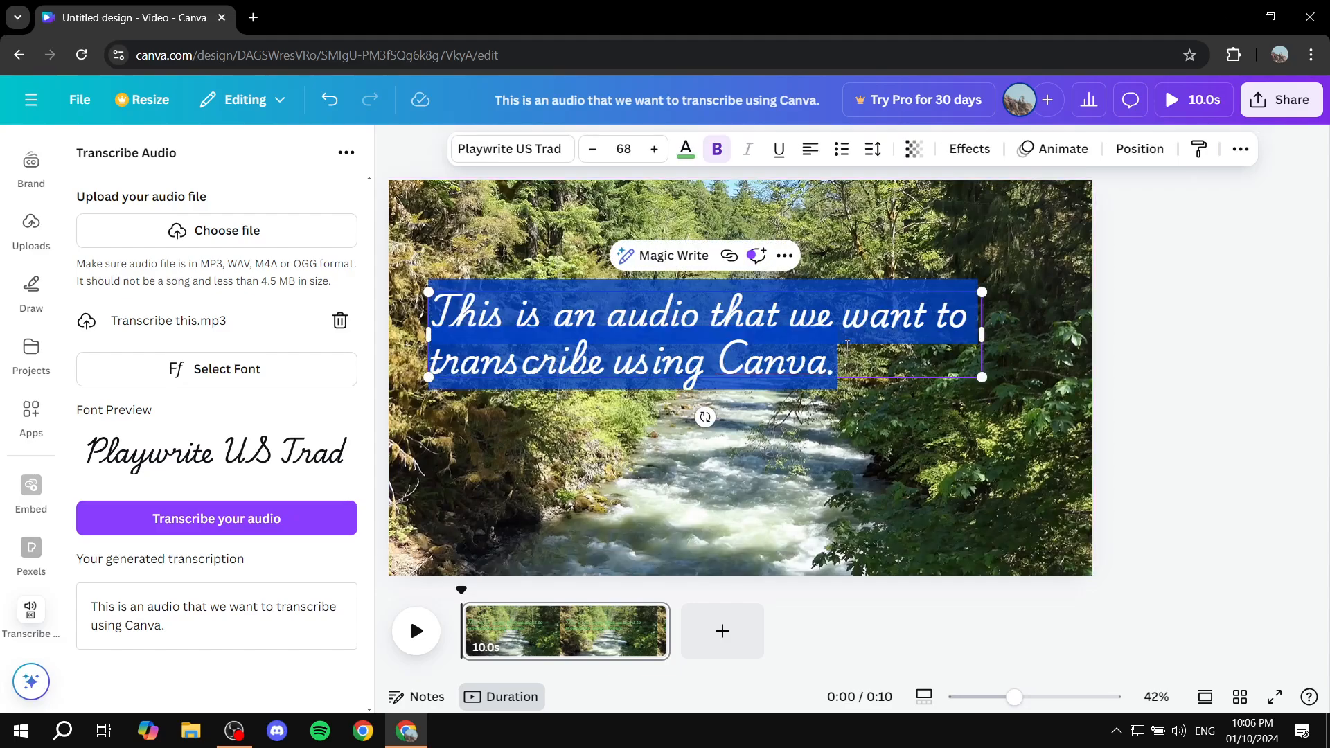
left_click(685, 149)
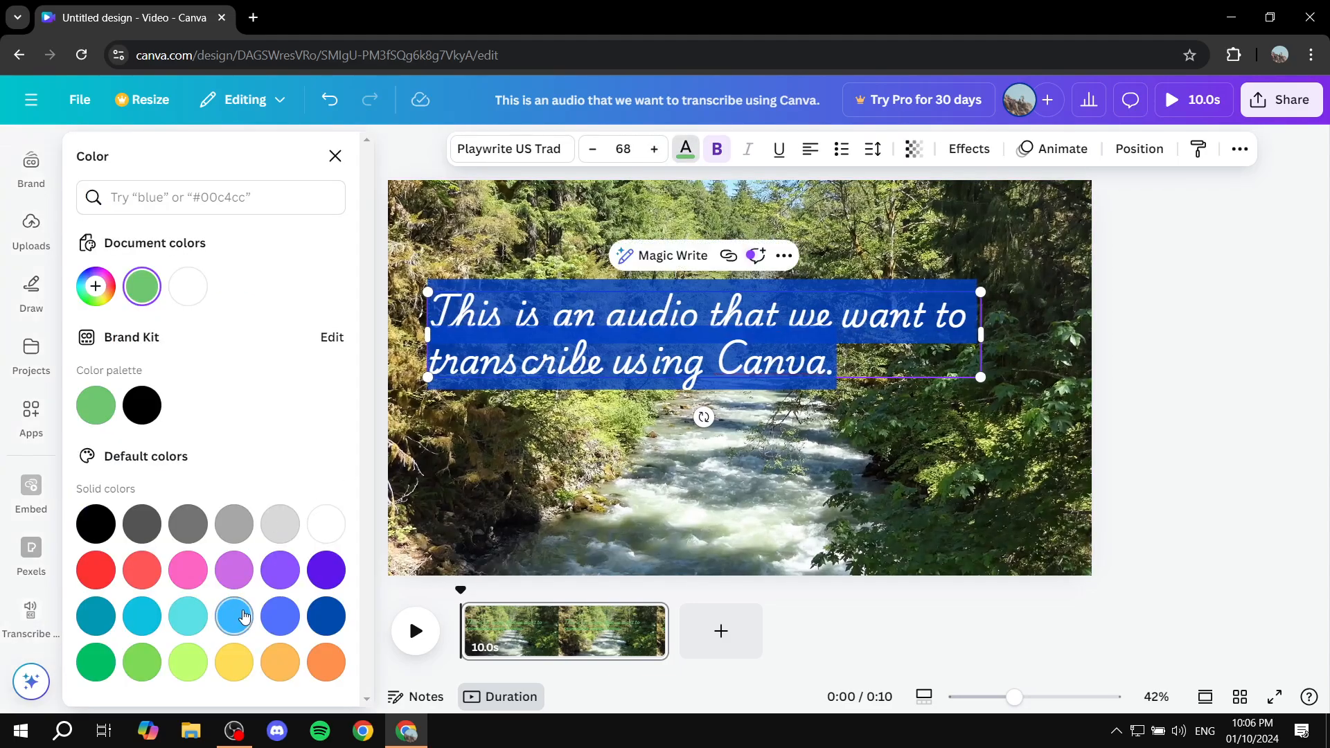
left_click(182, 615)
left_click(820, 473)
- Shrink the transcription text to about size 58.9 and move it near the centre of the video frame
left_click(886, 343)
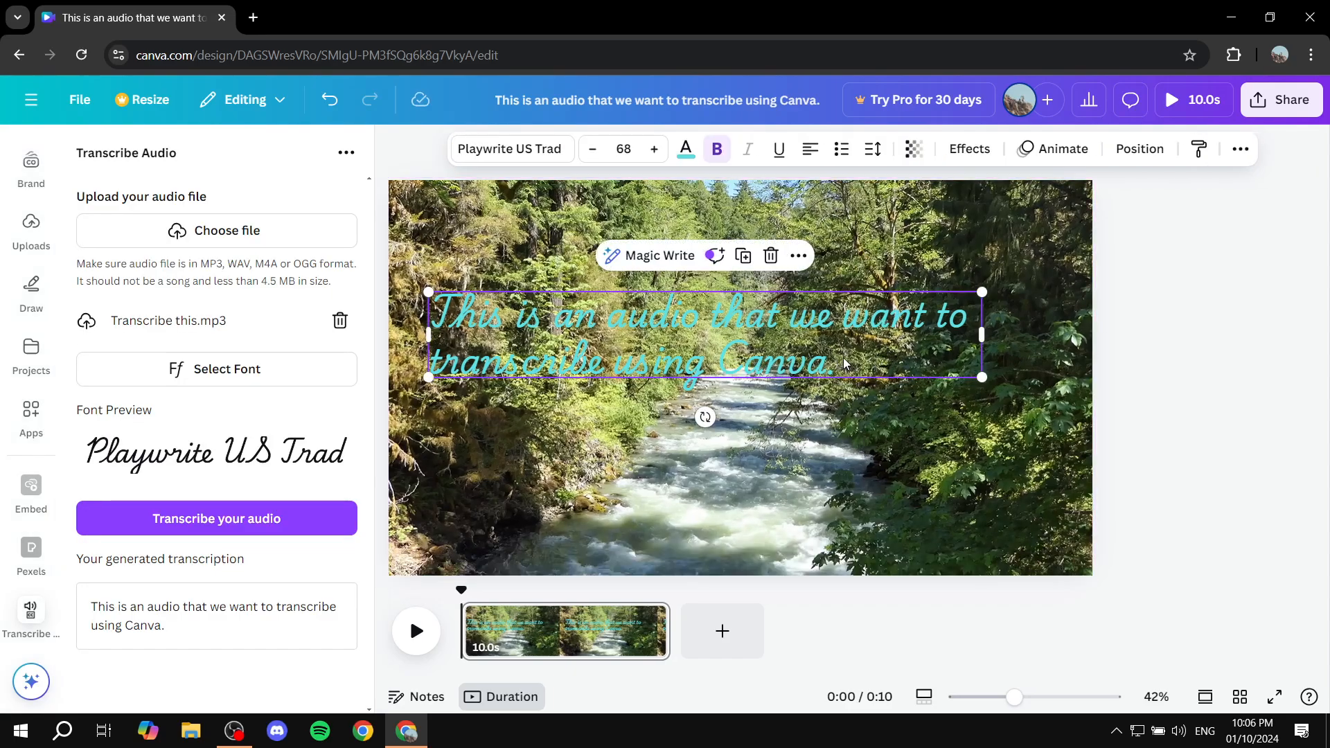
left_click_drag(981, 377, 907, 366)
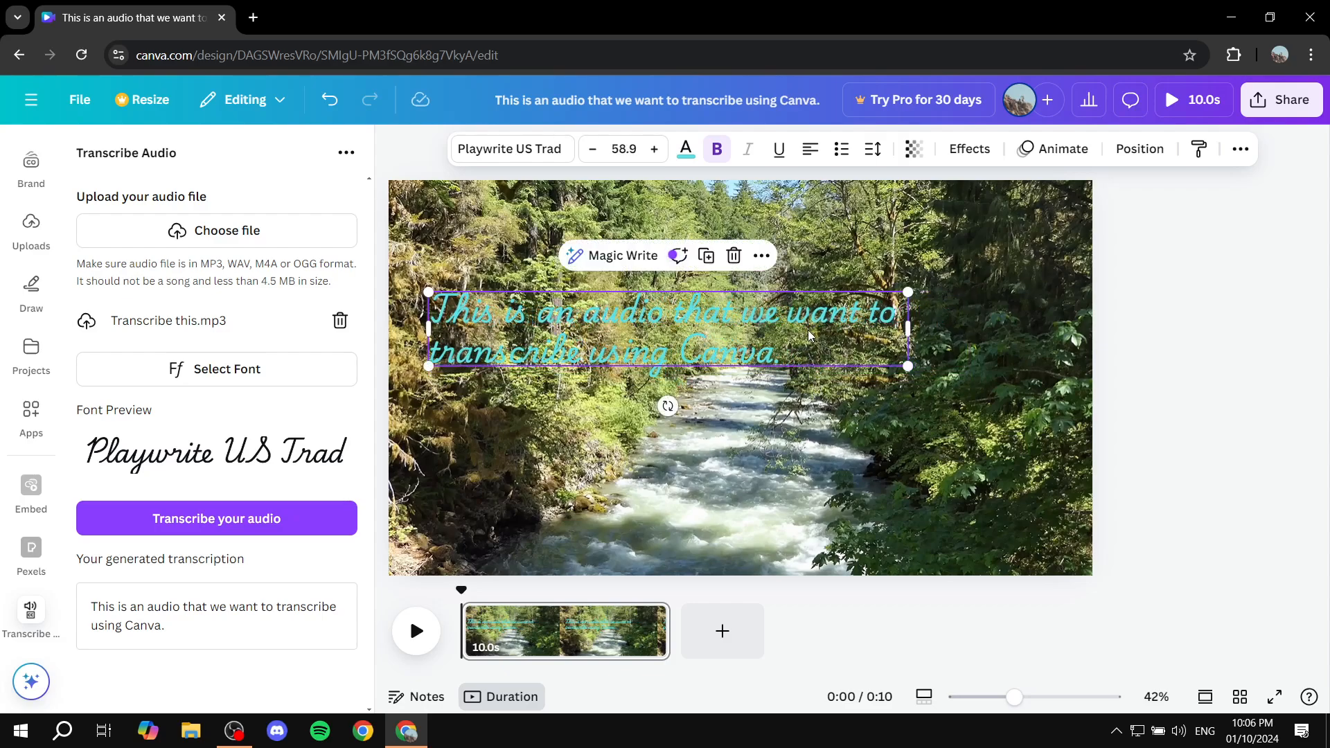
left_click_drag(809, 335, 911, 378)
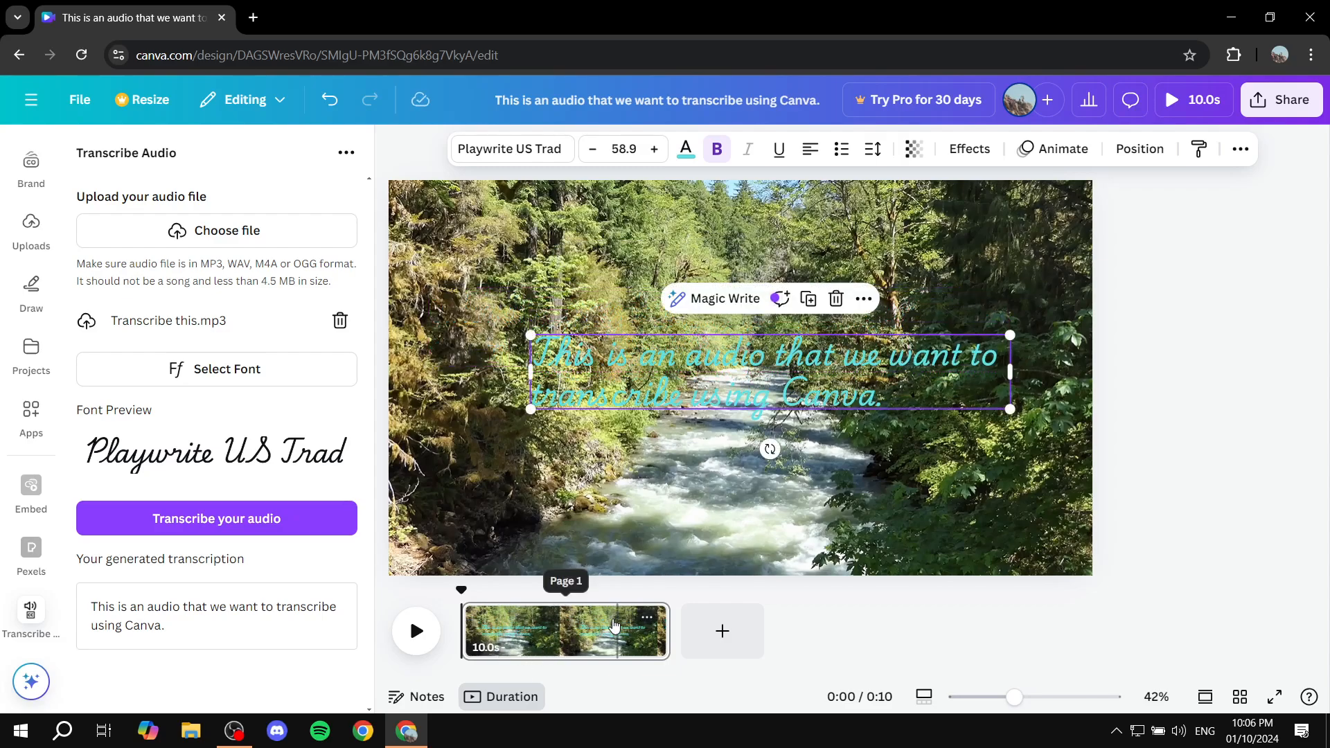
- Copy the transcription sentence and paste it four times after the original within the same text box
left_click(886, 400)
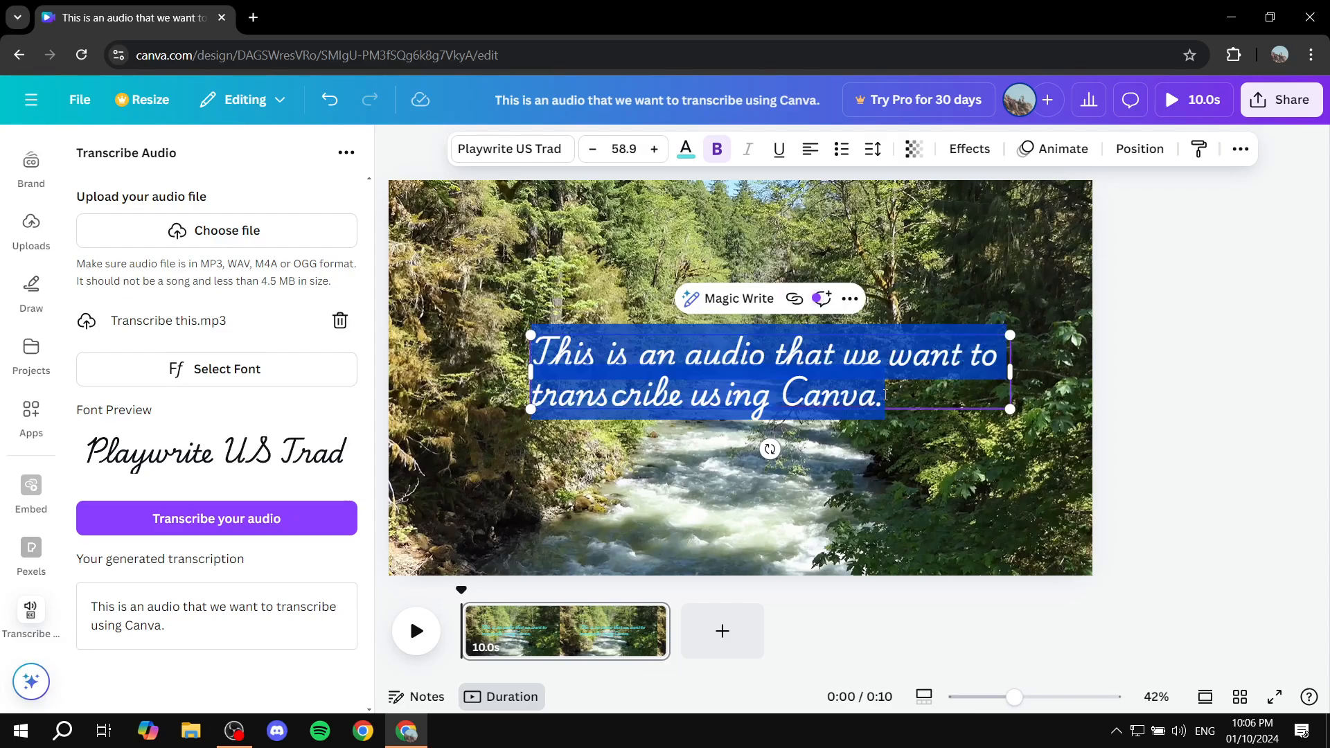
left_click(884, 396)
left_click_drag(917, 399, 622, 396)
left_click(878, 395)
left_click_drag(894, 393, 531, 354)
key("ctrl+c")
left_click(925, 385)
key("ctrl+v")
key("ctrl+v")
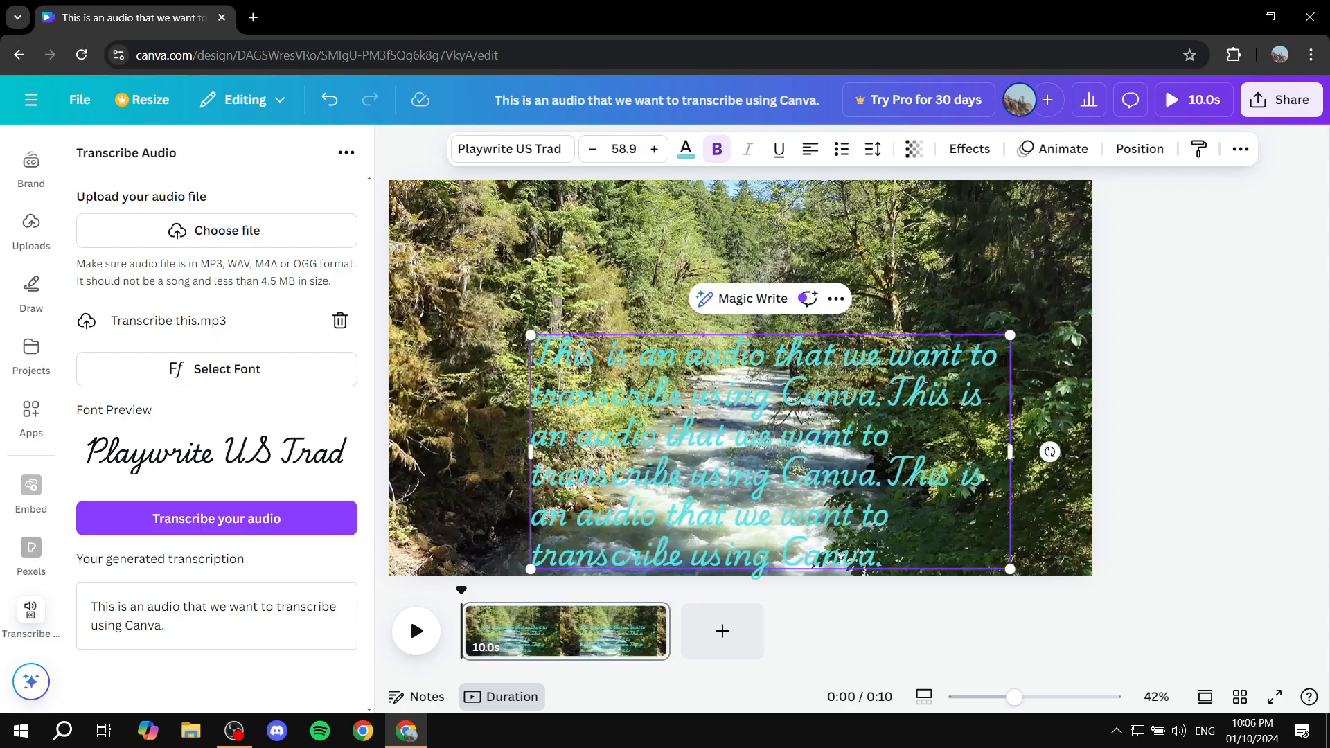
key("ctrl+v")
left_click(1052, 412)
- Shrink the lengthened text block to about size 46.3 and position it within the centre of the video frame
left_click_drag(935, 410, 895, 240)
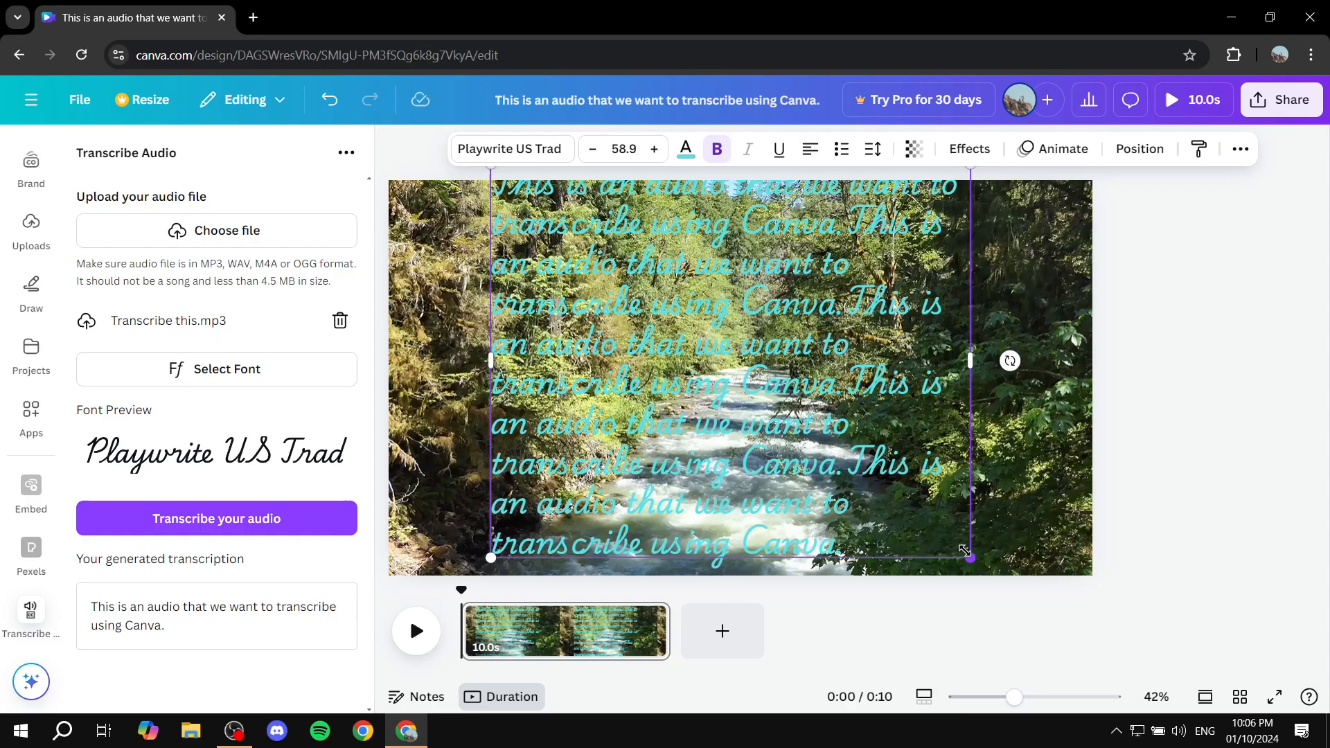
left_click_drag(964, 551, 862, 466)
left_click_drag(822, 398, 909, 464)
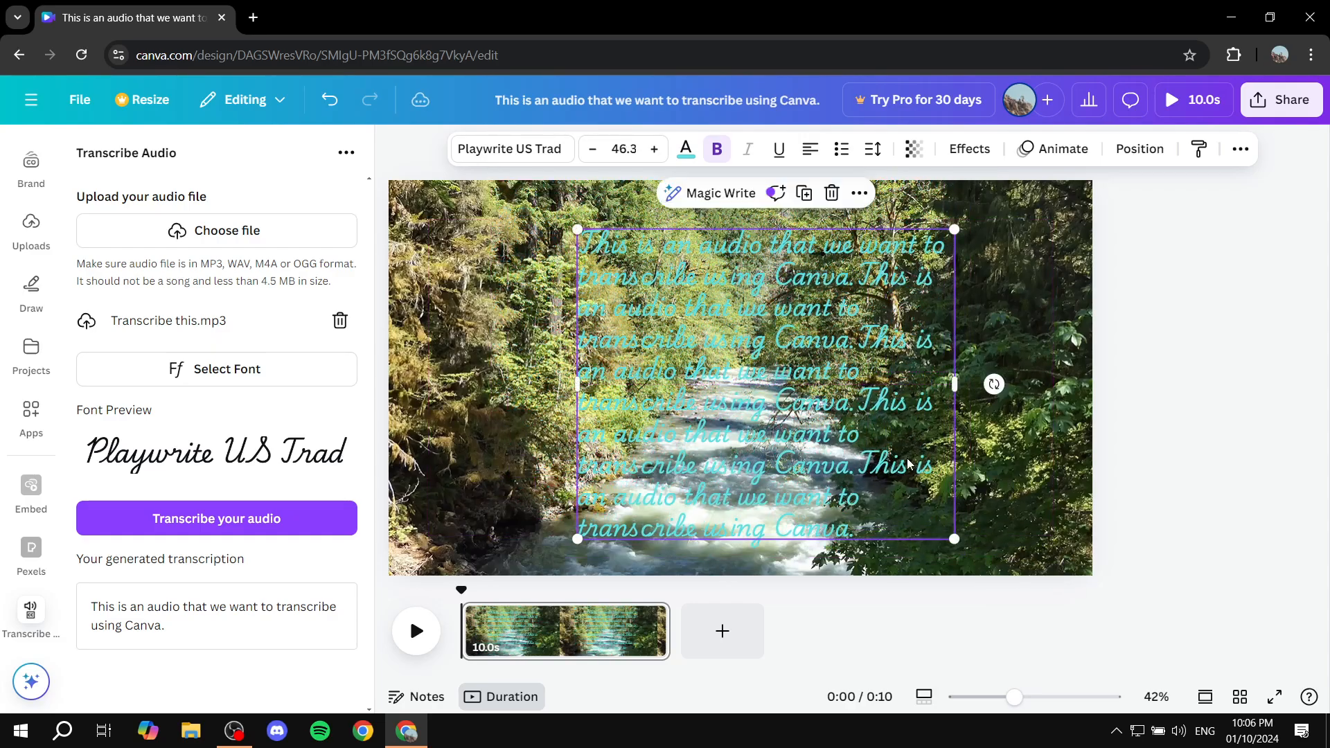
- Select and copy the opening of the transcription text, from its first word through the second "This is an audio"
left_click(907, 286)
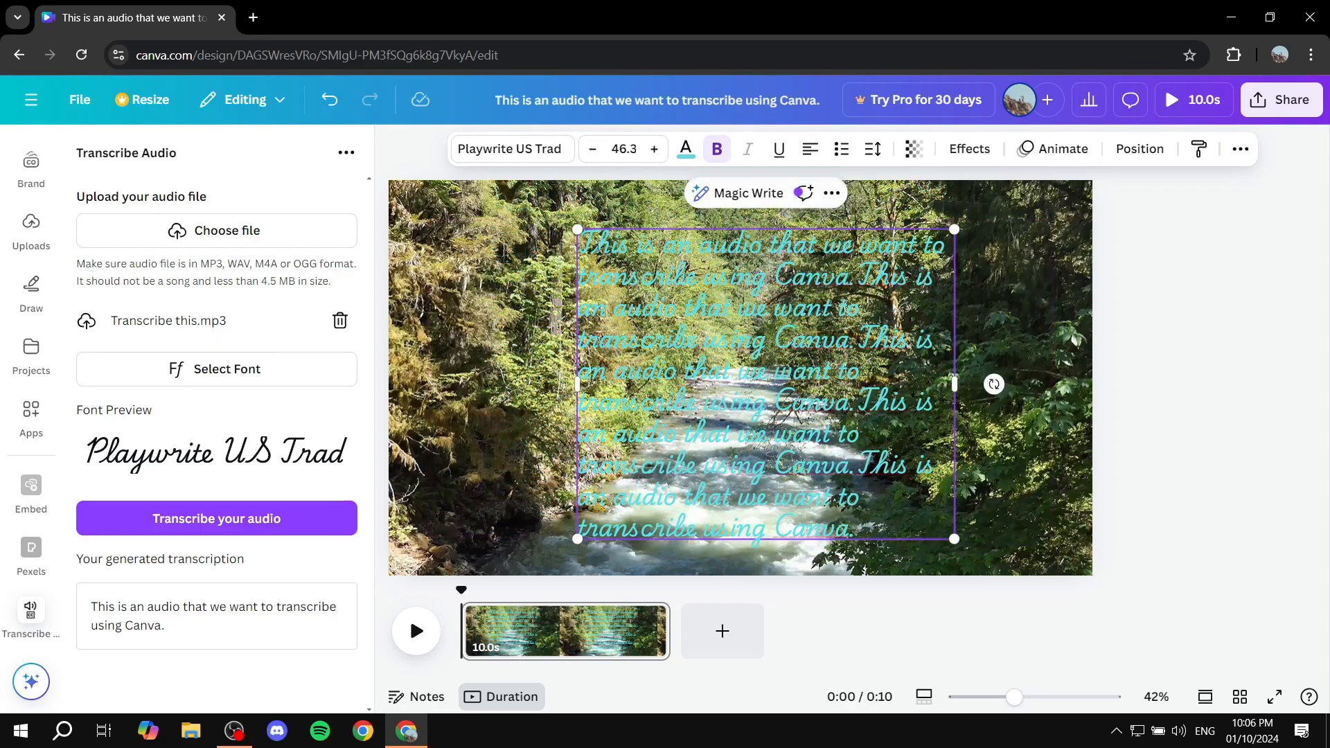
left_click_drag(580, 245, 697, 277)
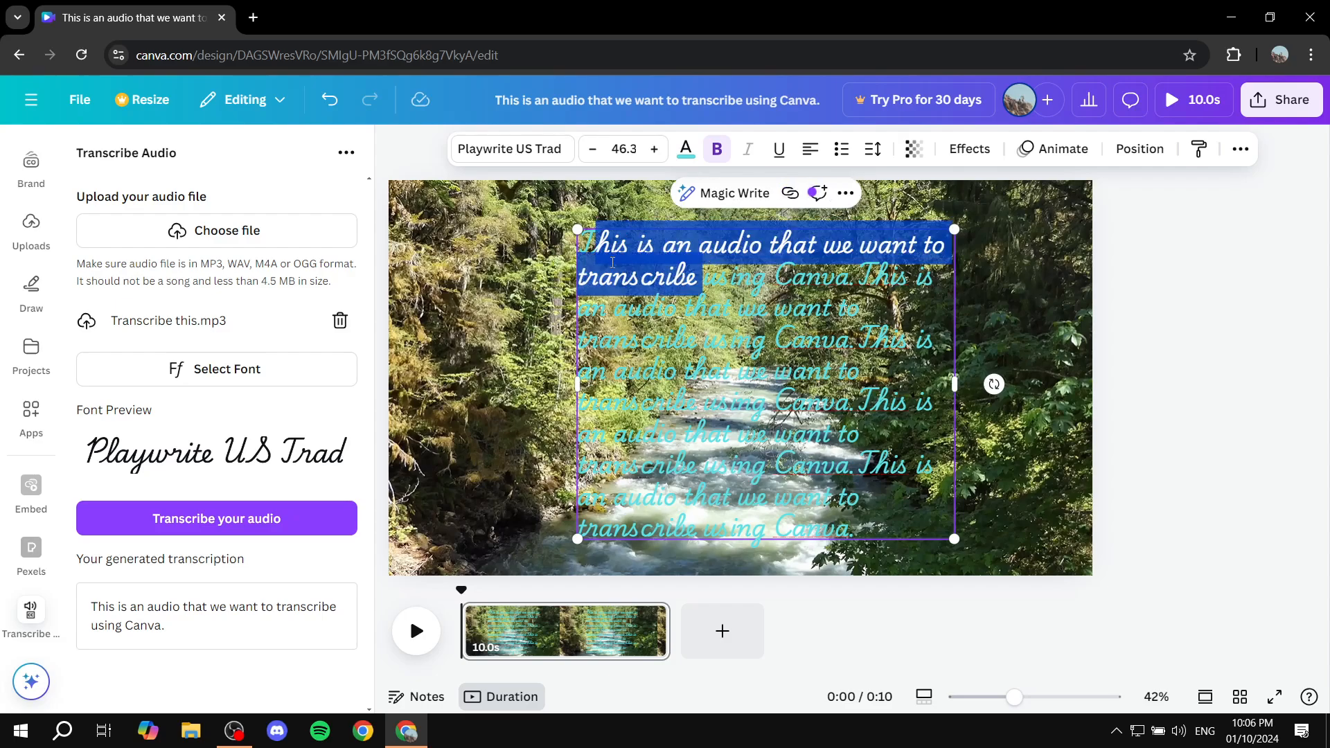
left_click(581, 255)
left_click_drag(580, 250, 676, 309)
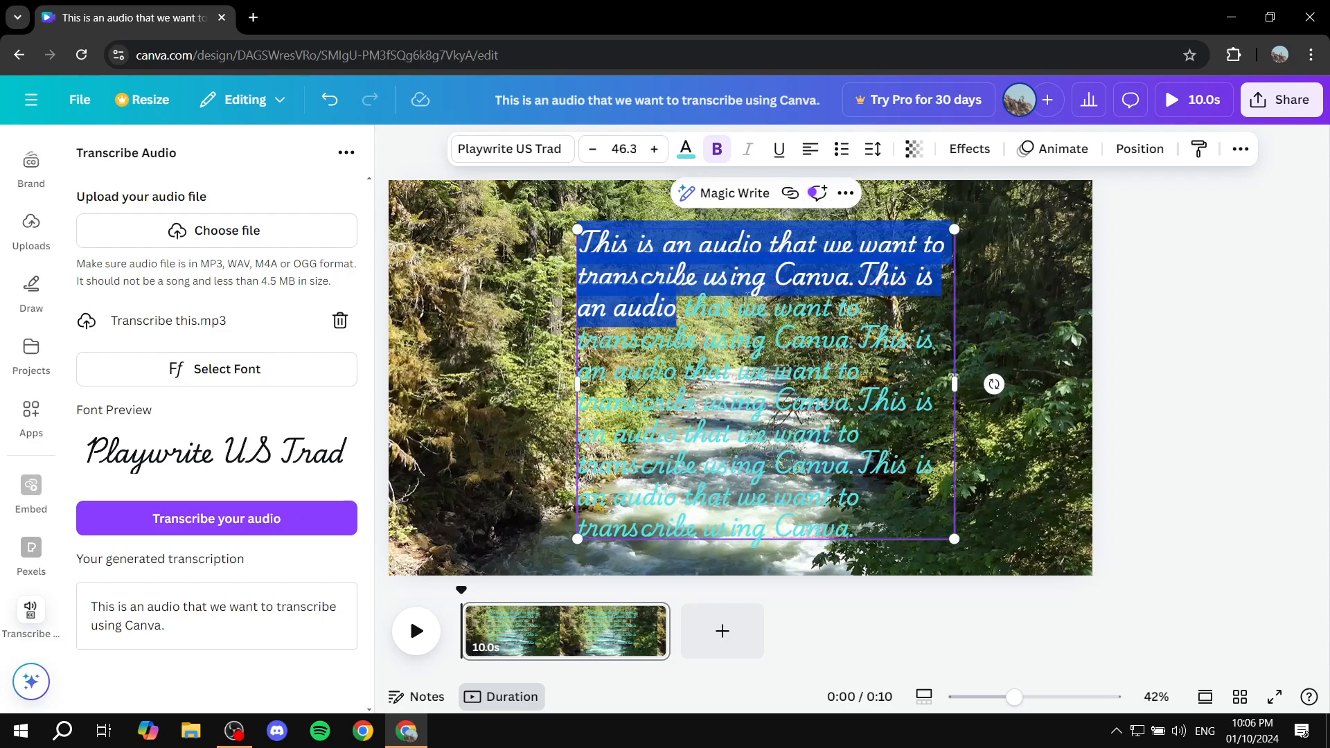
left_click(903, 314)
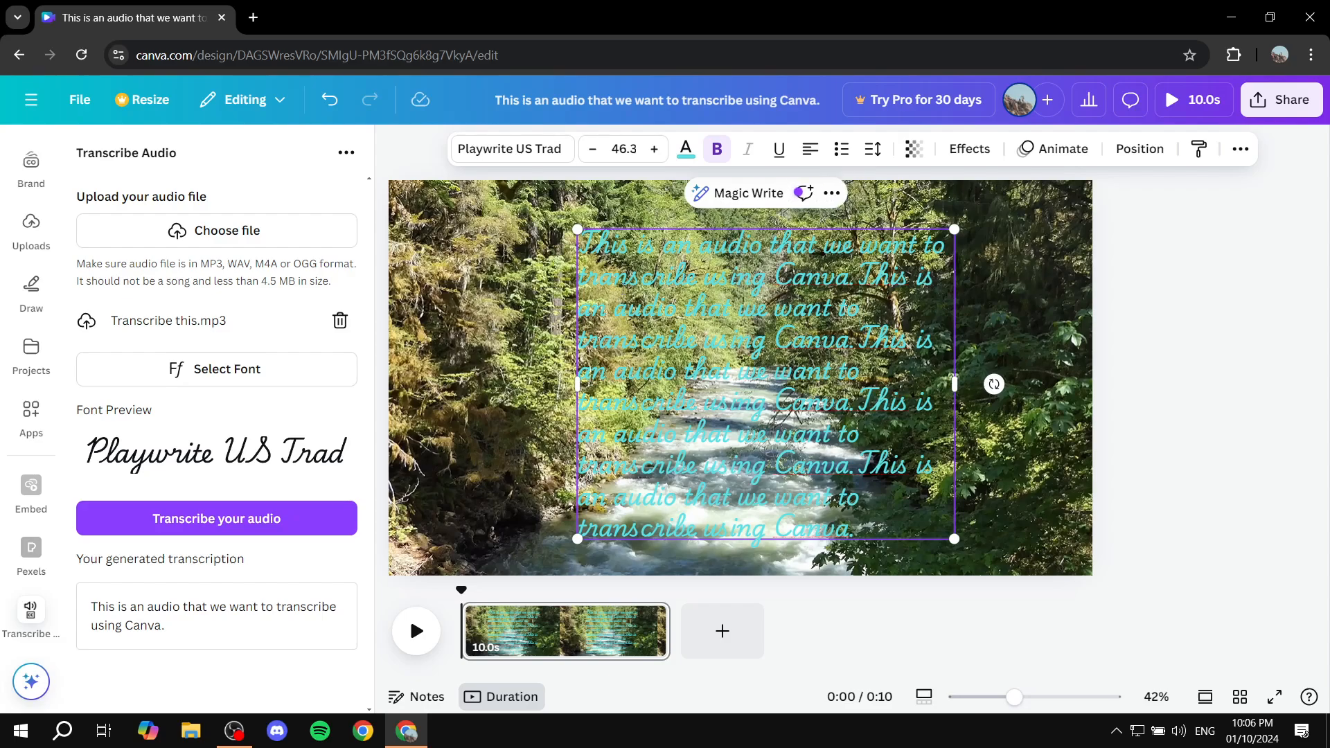
- Duplicate the transcription text box and replace all of the duplicate's text with the copied opening passage
right_click(628, 291)
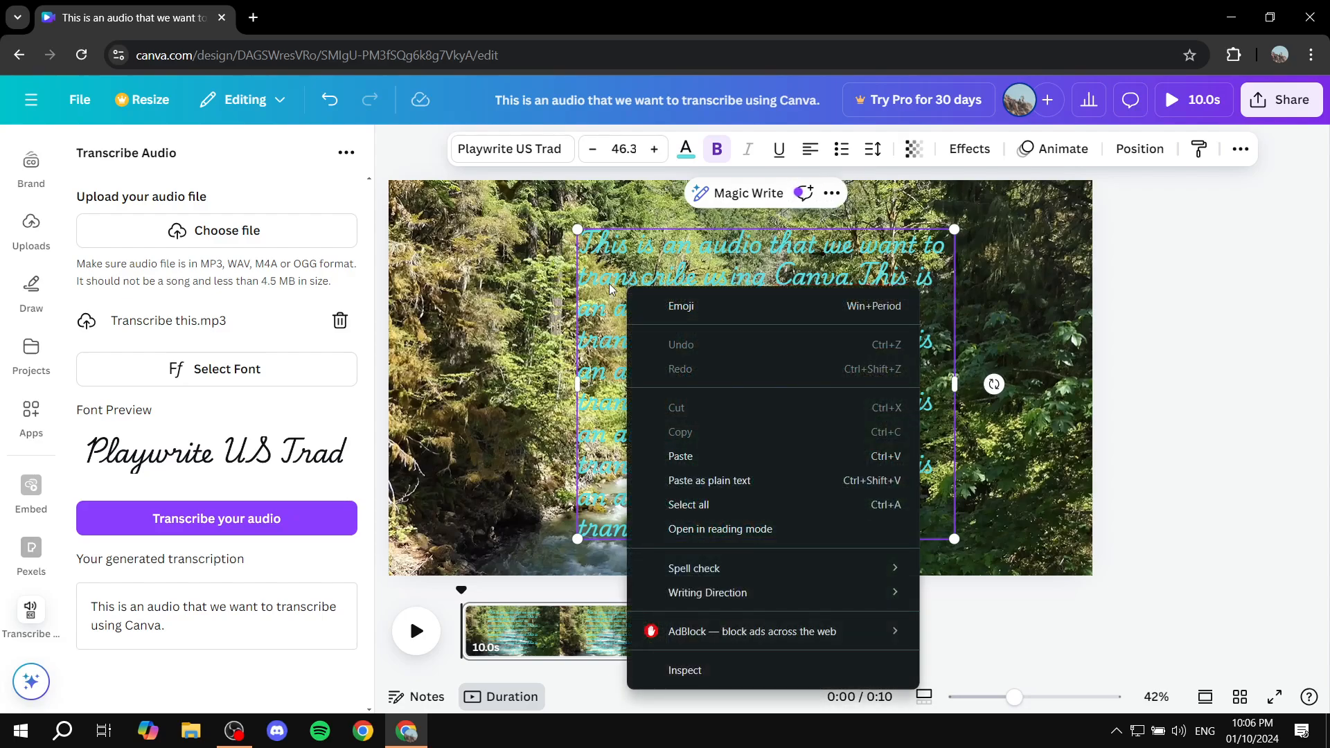
key("Escape")
left_click(832, 193)
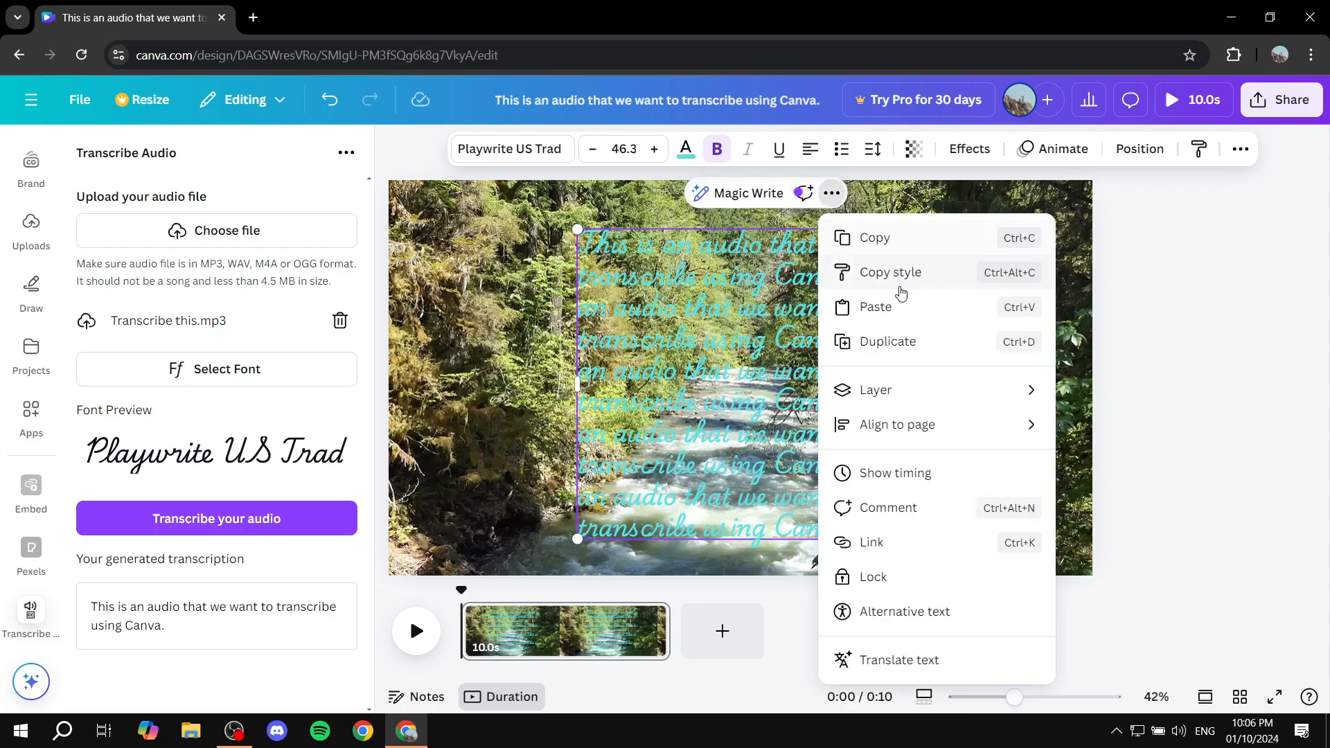
left_click(897, 342)
double_click(961, 309)
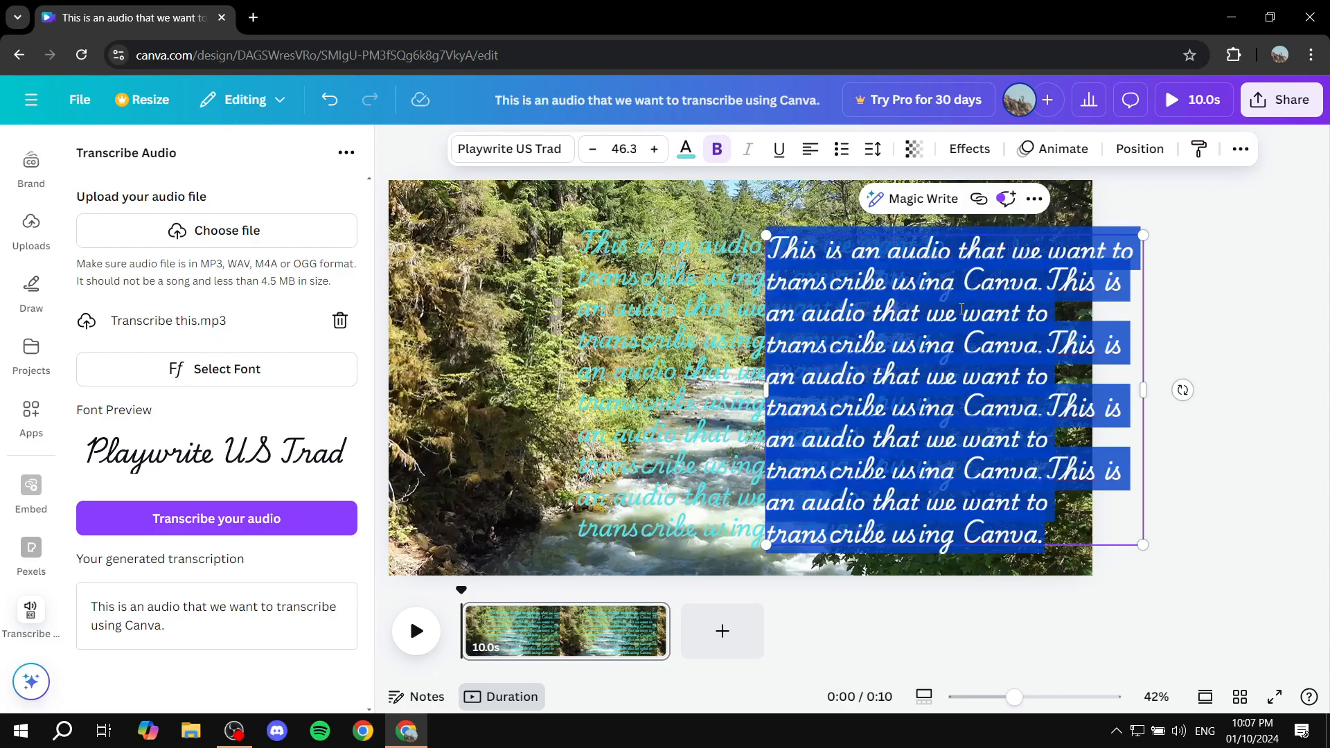
type("This is an audio that we want to transcribe using Canva.This is an audio")
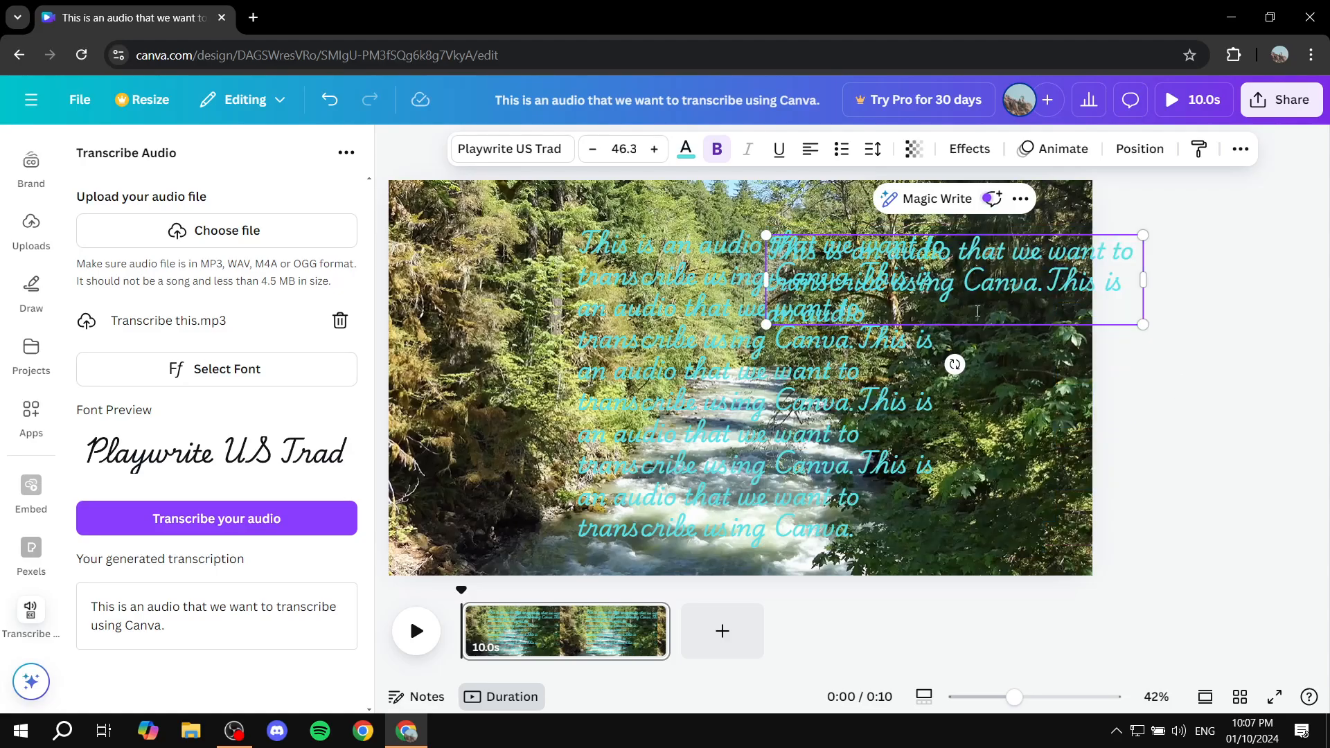
- Separate the two text boxes, moving the full block toward the frame's right edge and the short one to the left side at mid-height
left_click(1012, 384)
left_click_drag(848, 388, 1067, 447)
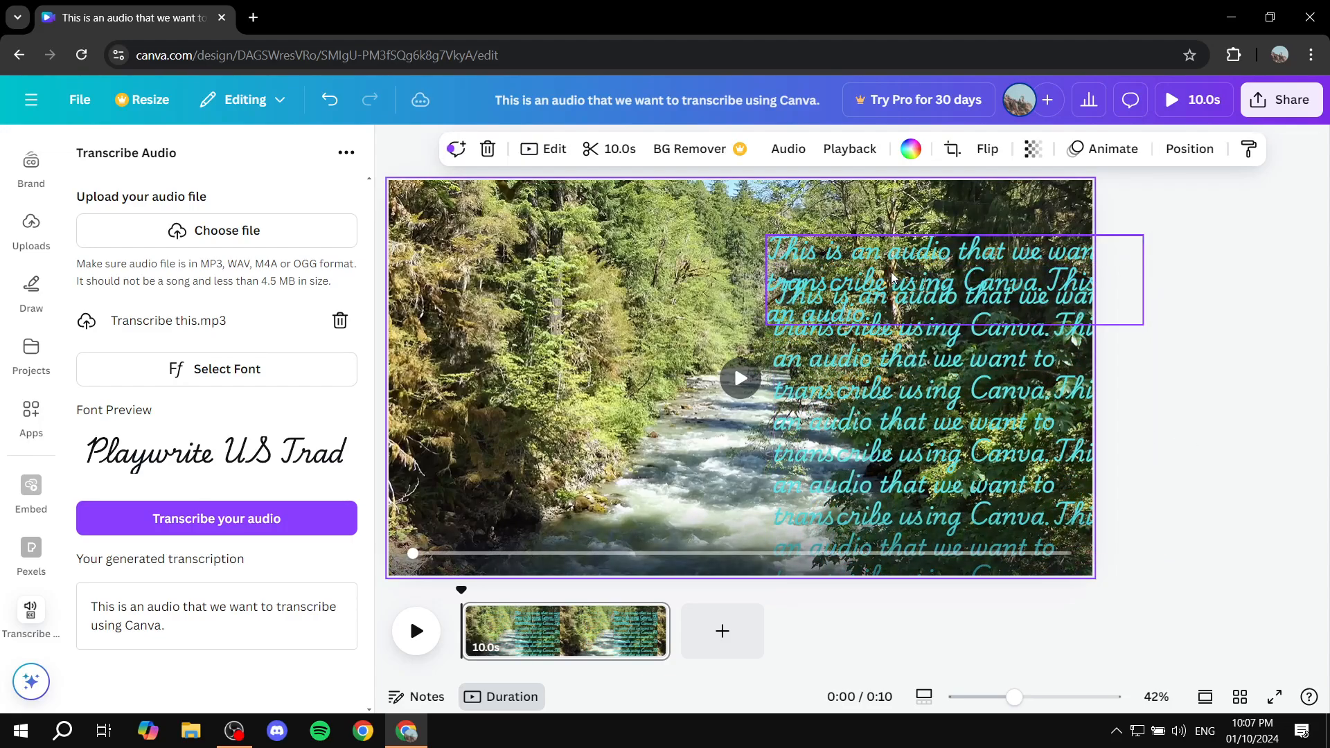
left_click_drag(893, 264, 569, 460)
left_click(990, 354)
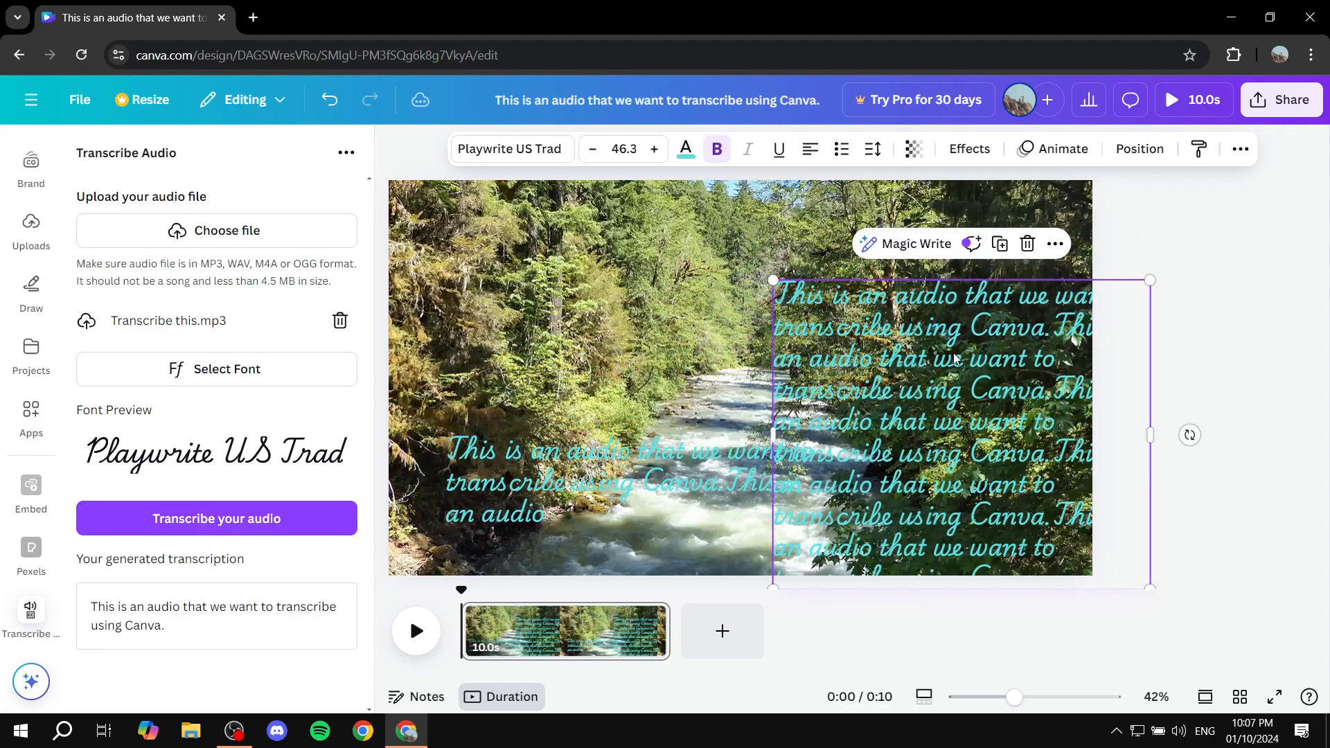
key("space")
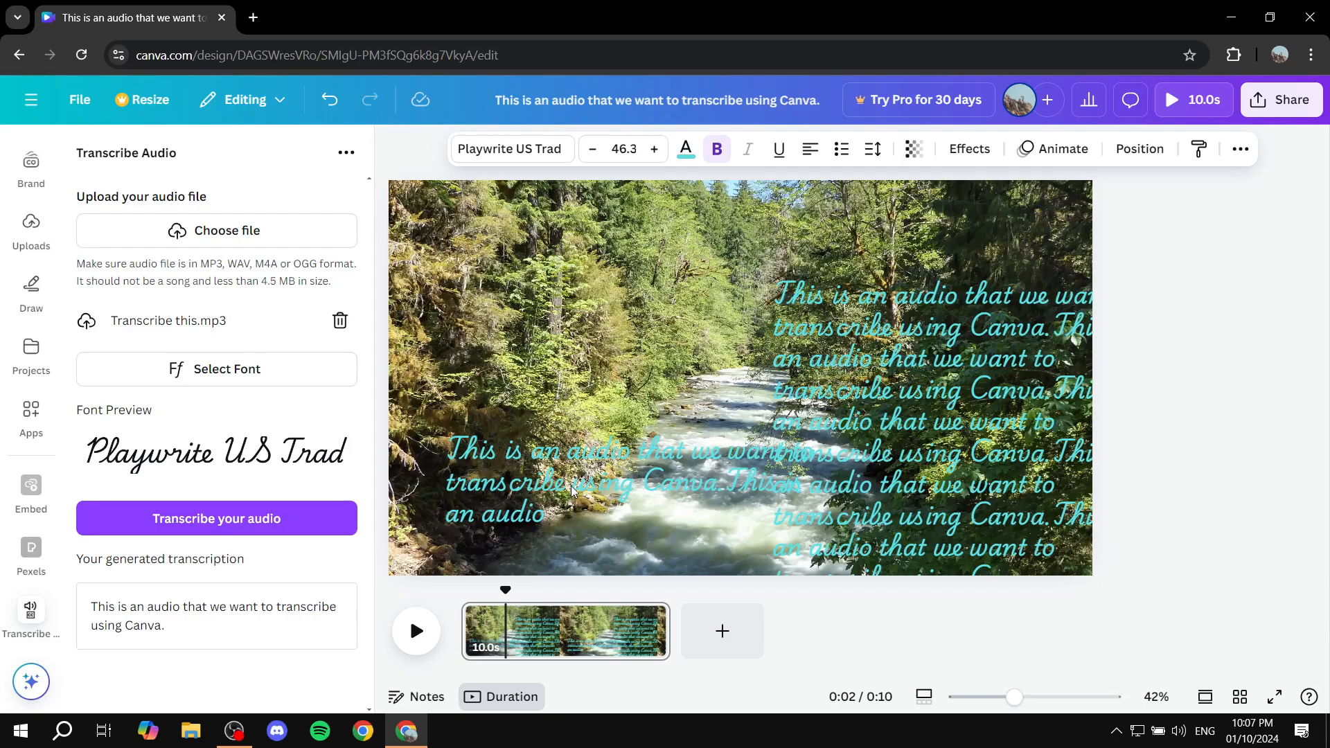
left_click(658, 496)
left_click_drag(658, 496, 642, 380)
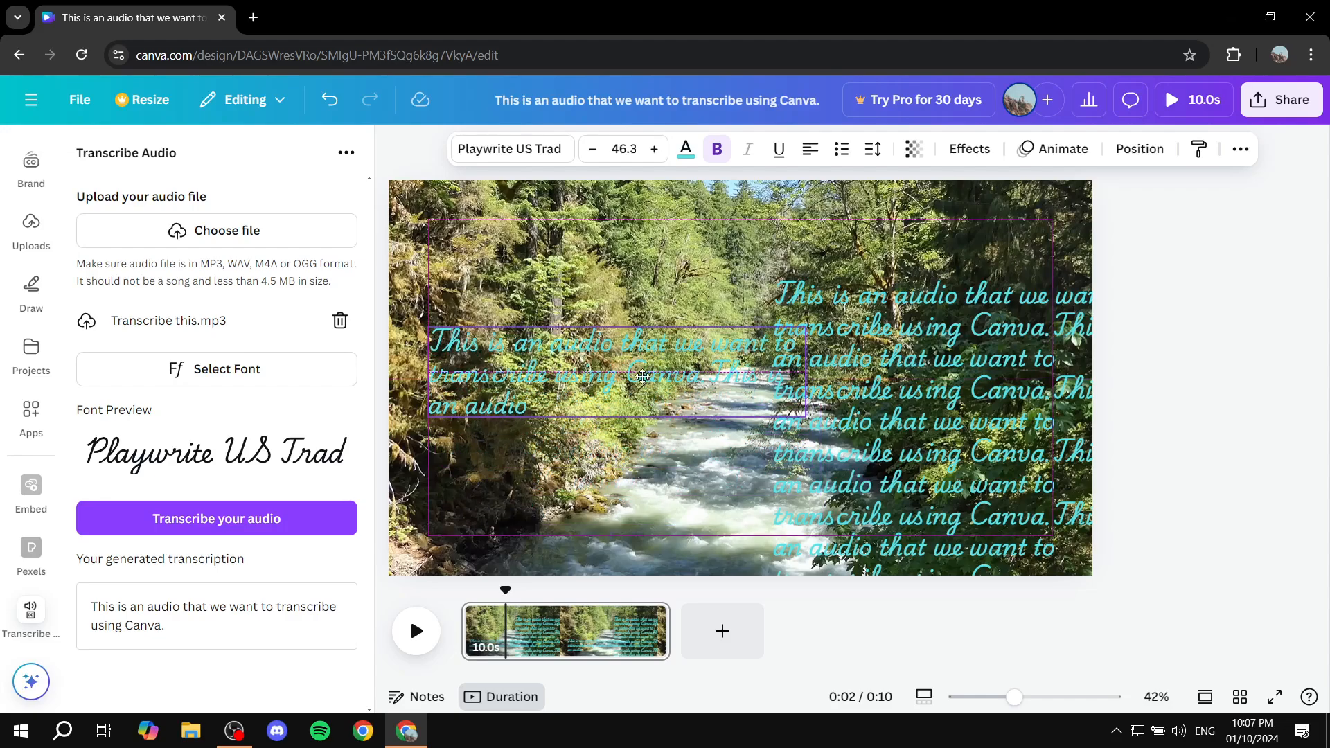
- Select the word "This" in the short text box and look at the available font choices
double_click(733, 361)
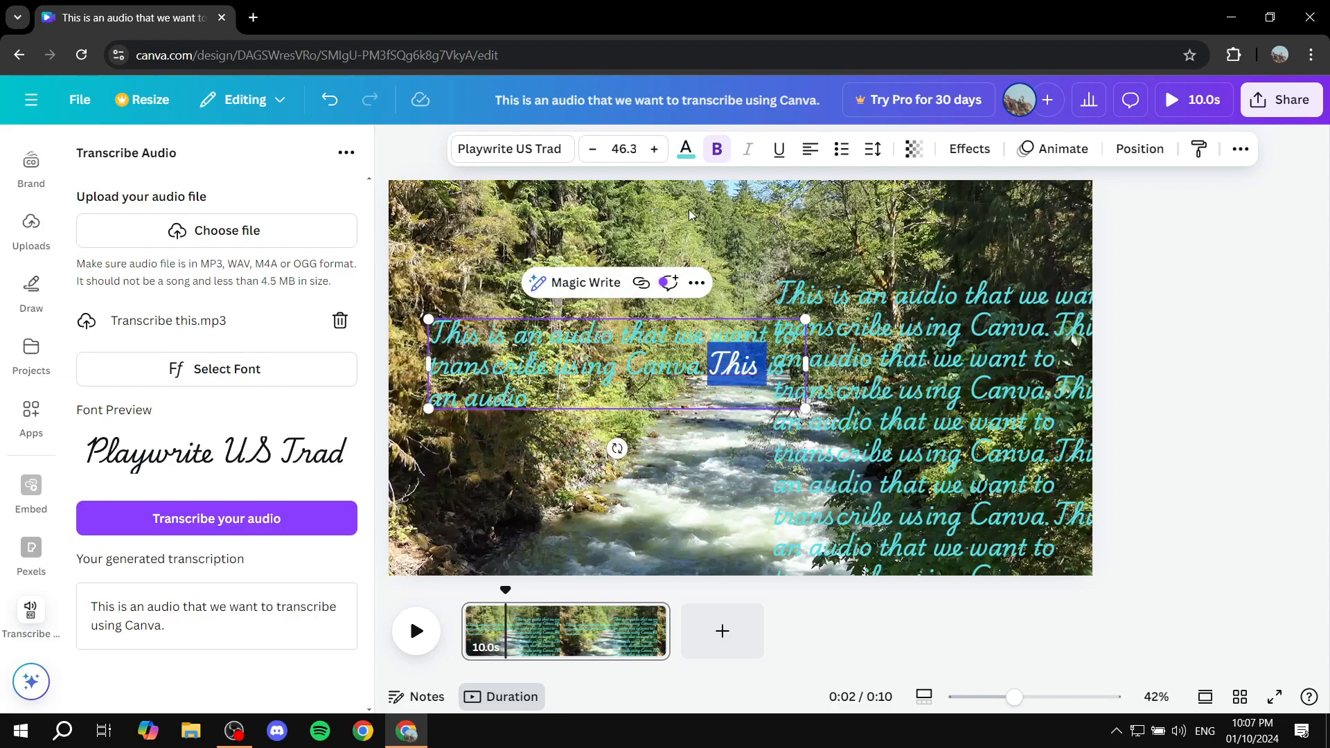
left_click(566, 154)
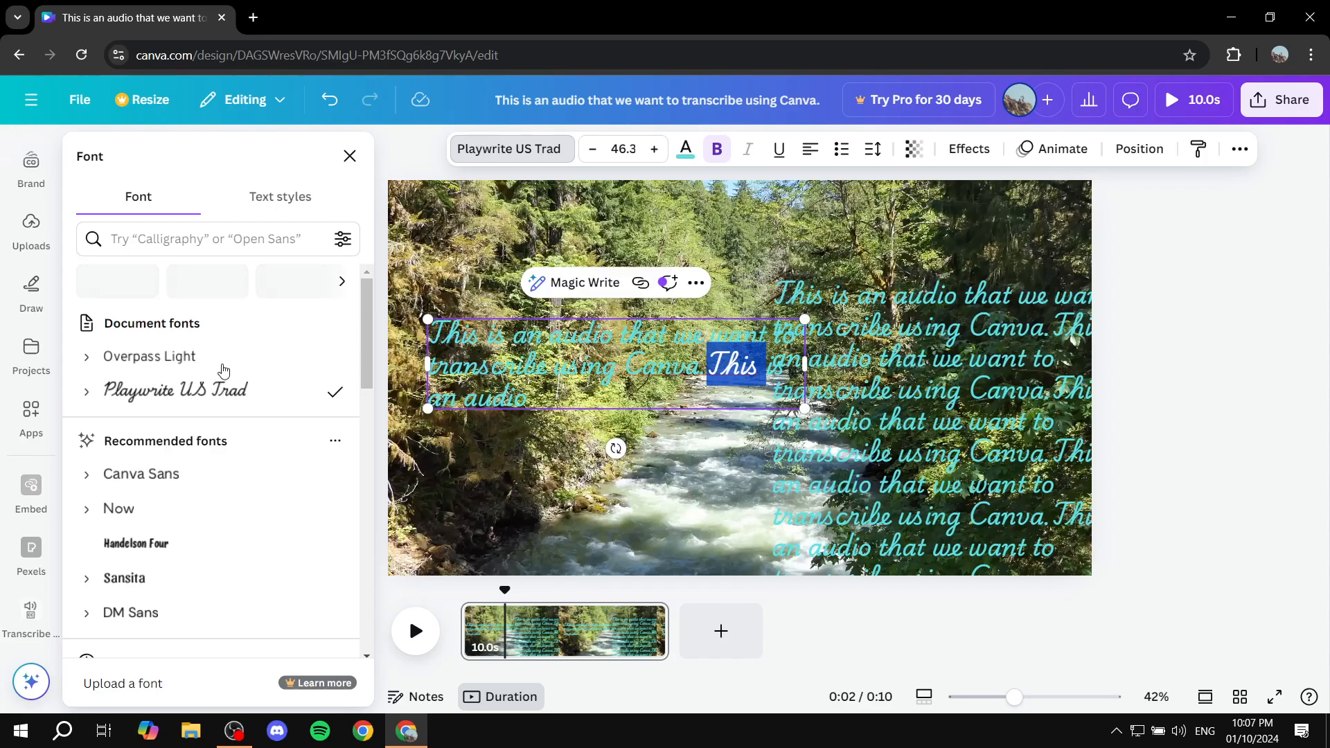
left_click(825, 243)
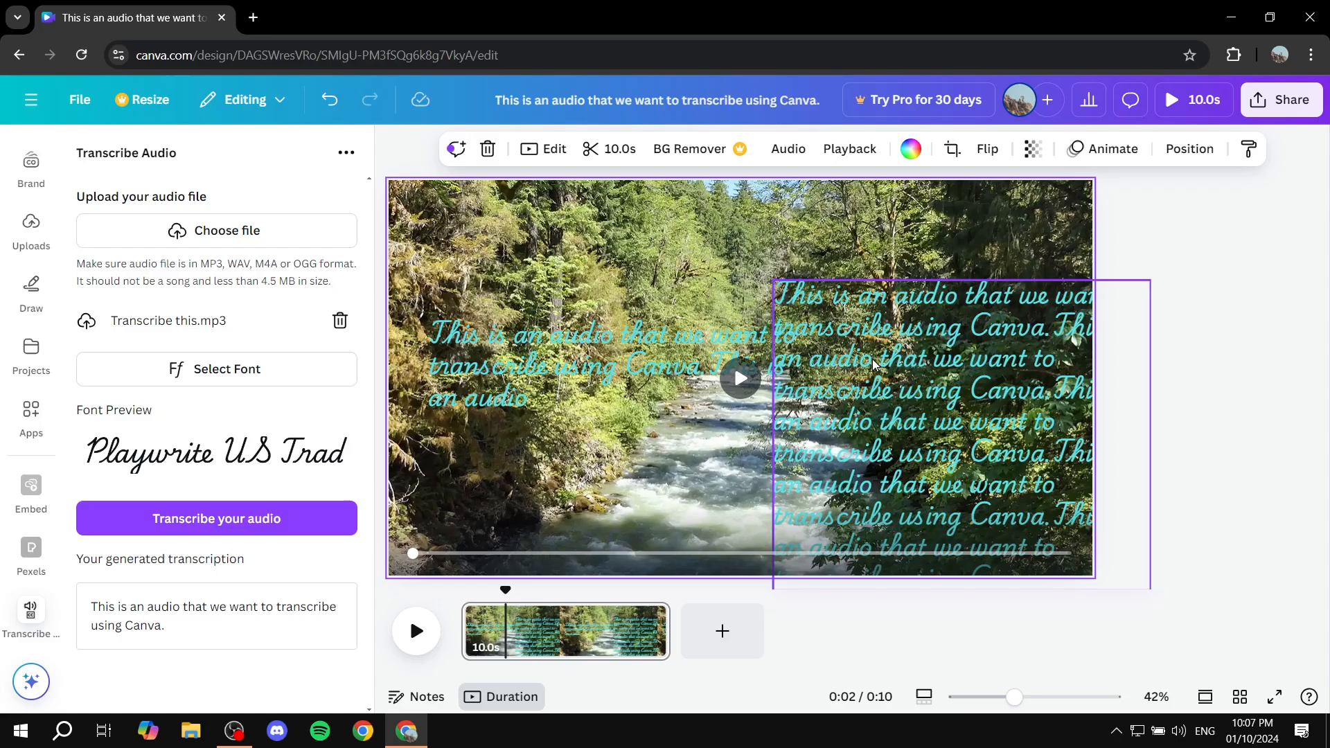
- Move the full transcription block back to the horizontal centre of the frame, slightly below the middle
left_click_drag(942, 408, 720, 339)
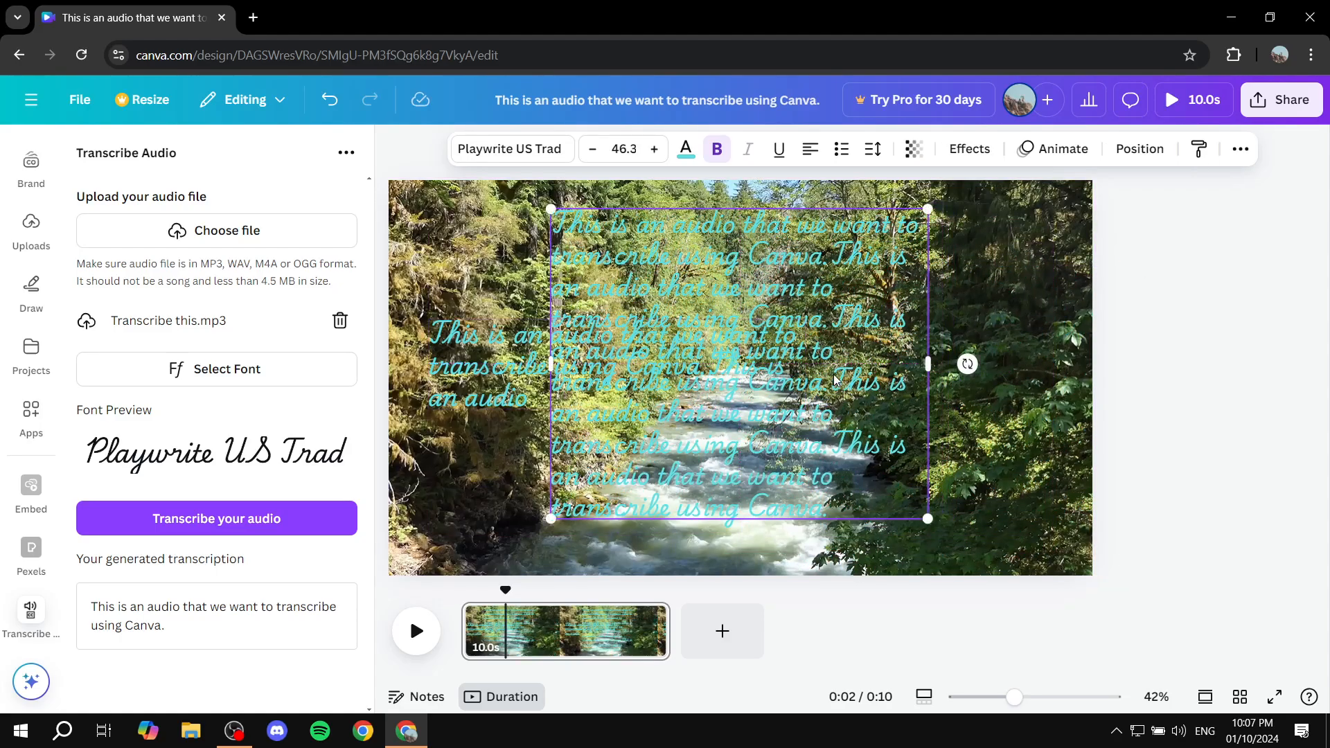
left_click(720, 339)
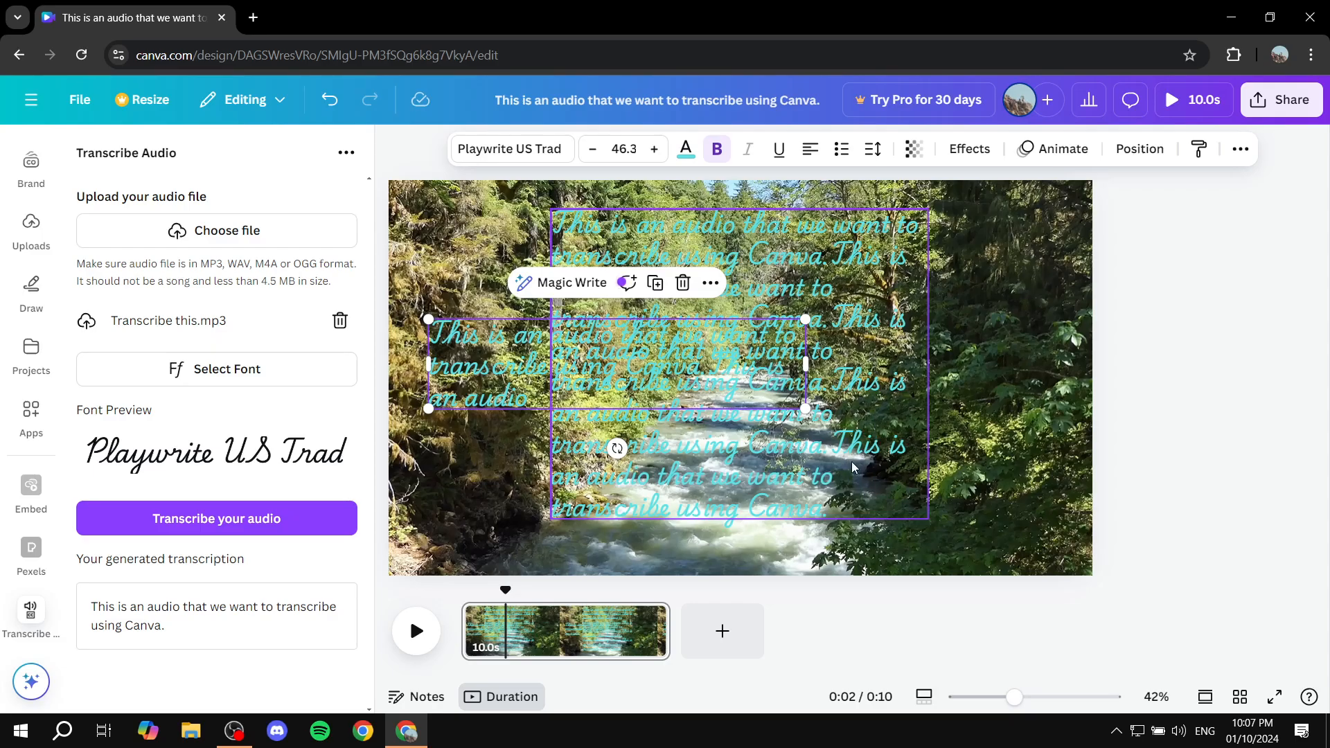
left_click_drag(714, 459, 738, 503)
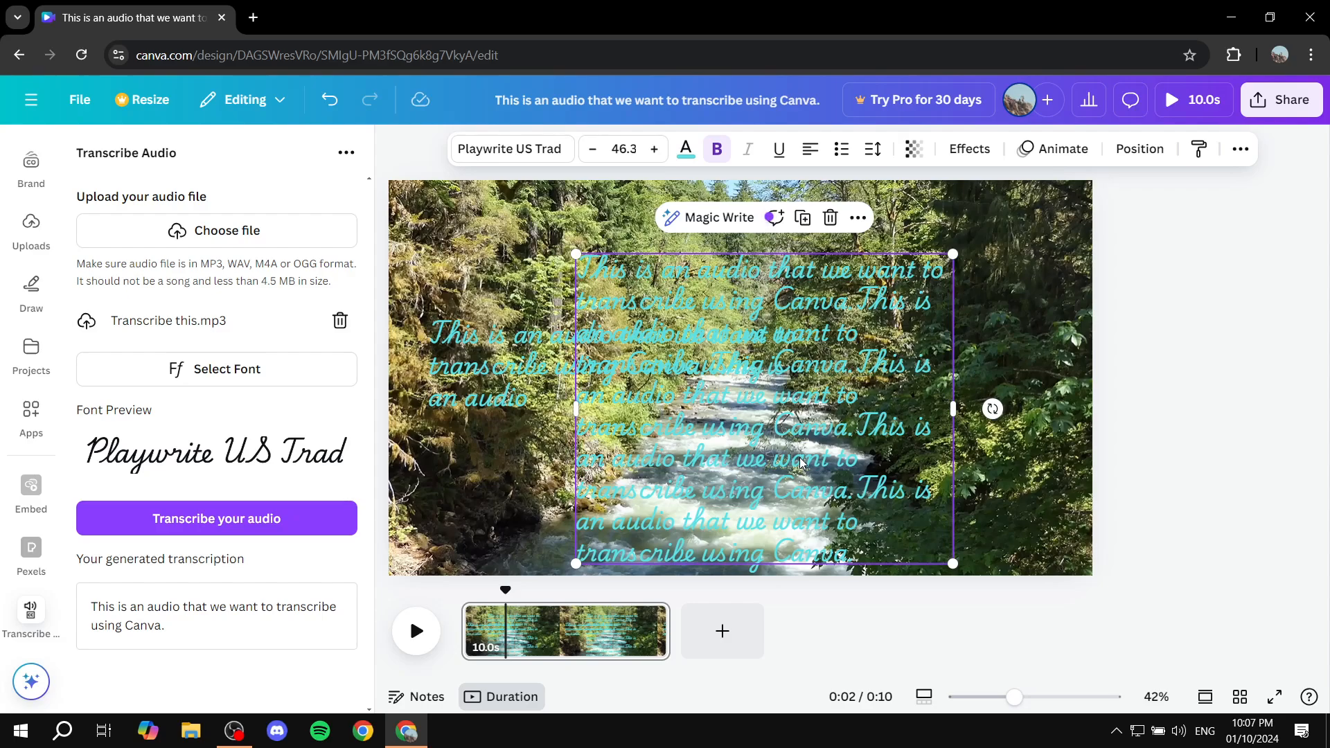
- Delete both the full transcription block and the short text box from the video frame
left_click(829, 216)
left_click(762, 333)
left_click(687, 284)
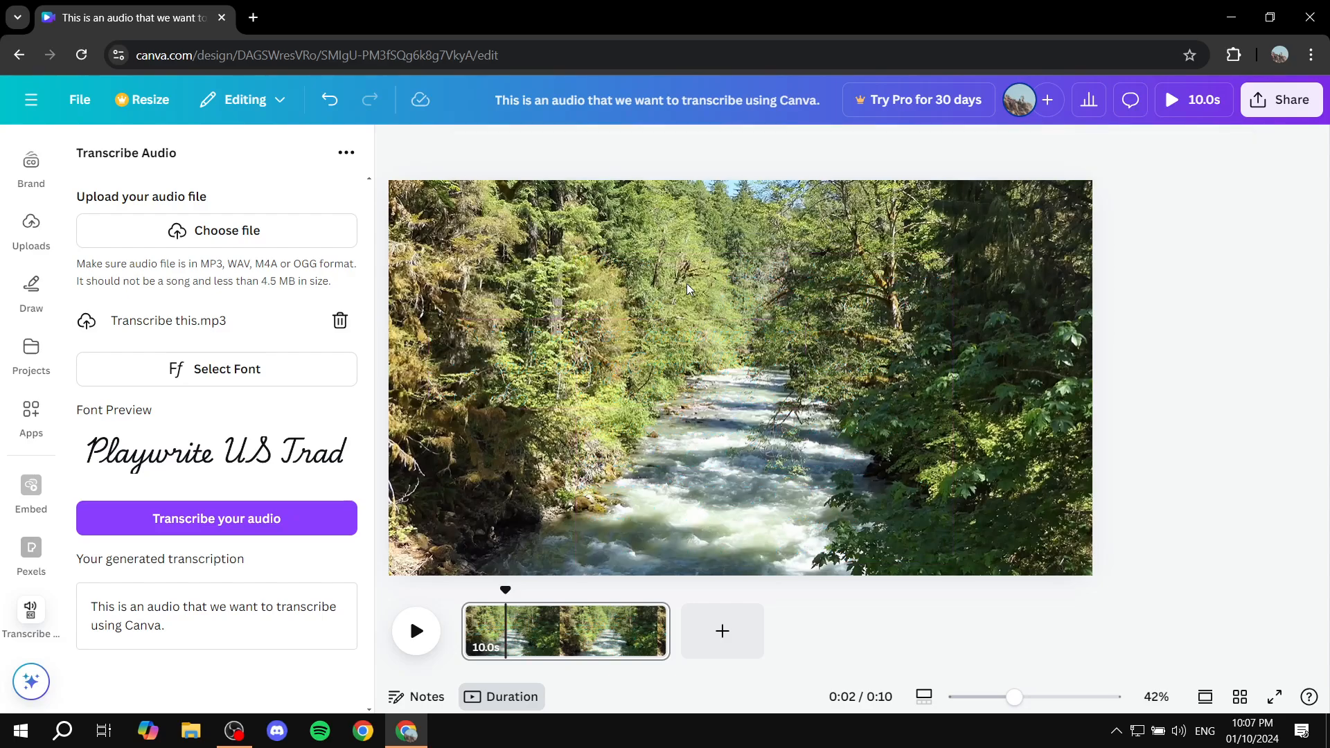